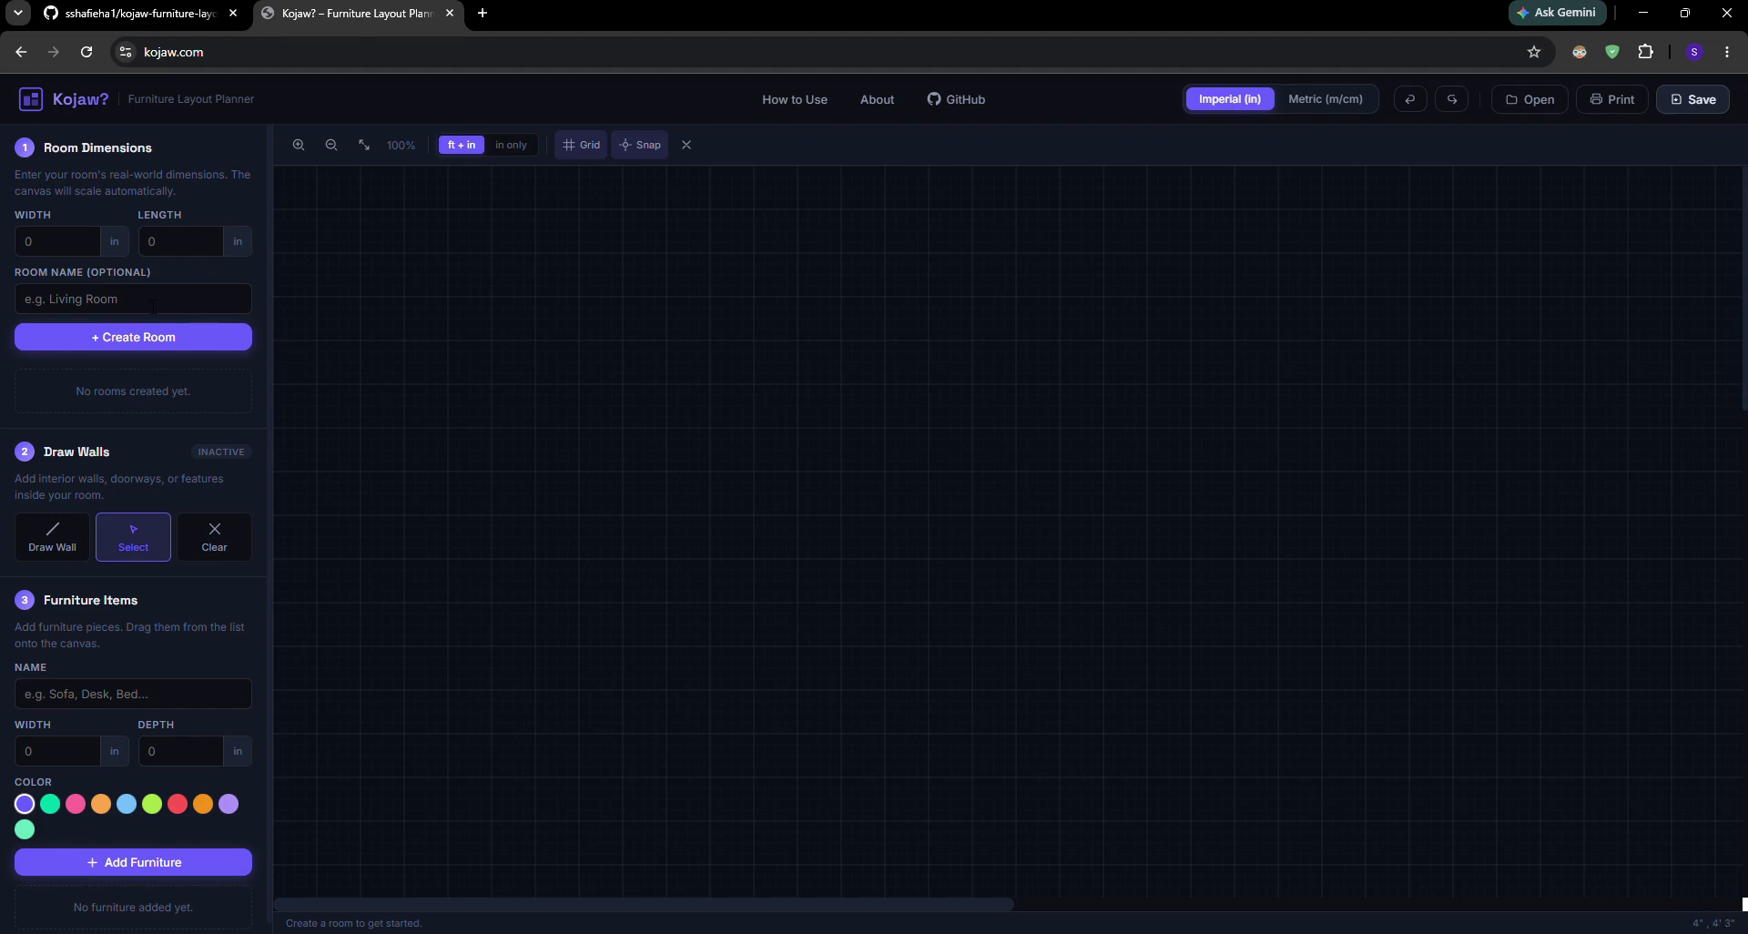
Create a 125 by 122 inch room, name it as its owner's bedroom, and reposition it slightly on the canvas
click(72, 241)
text(125)
key(Tab)
click(122, 311)
text(Sahand's Bedroom)
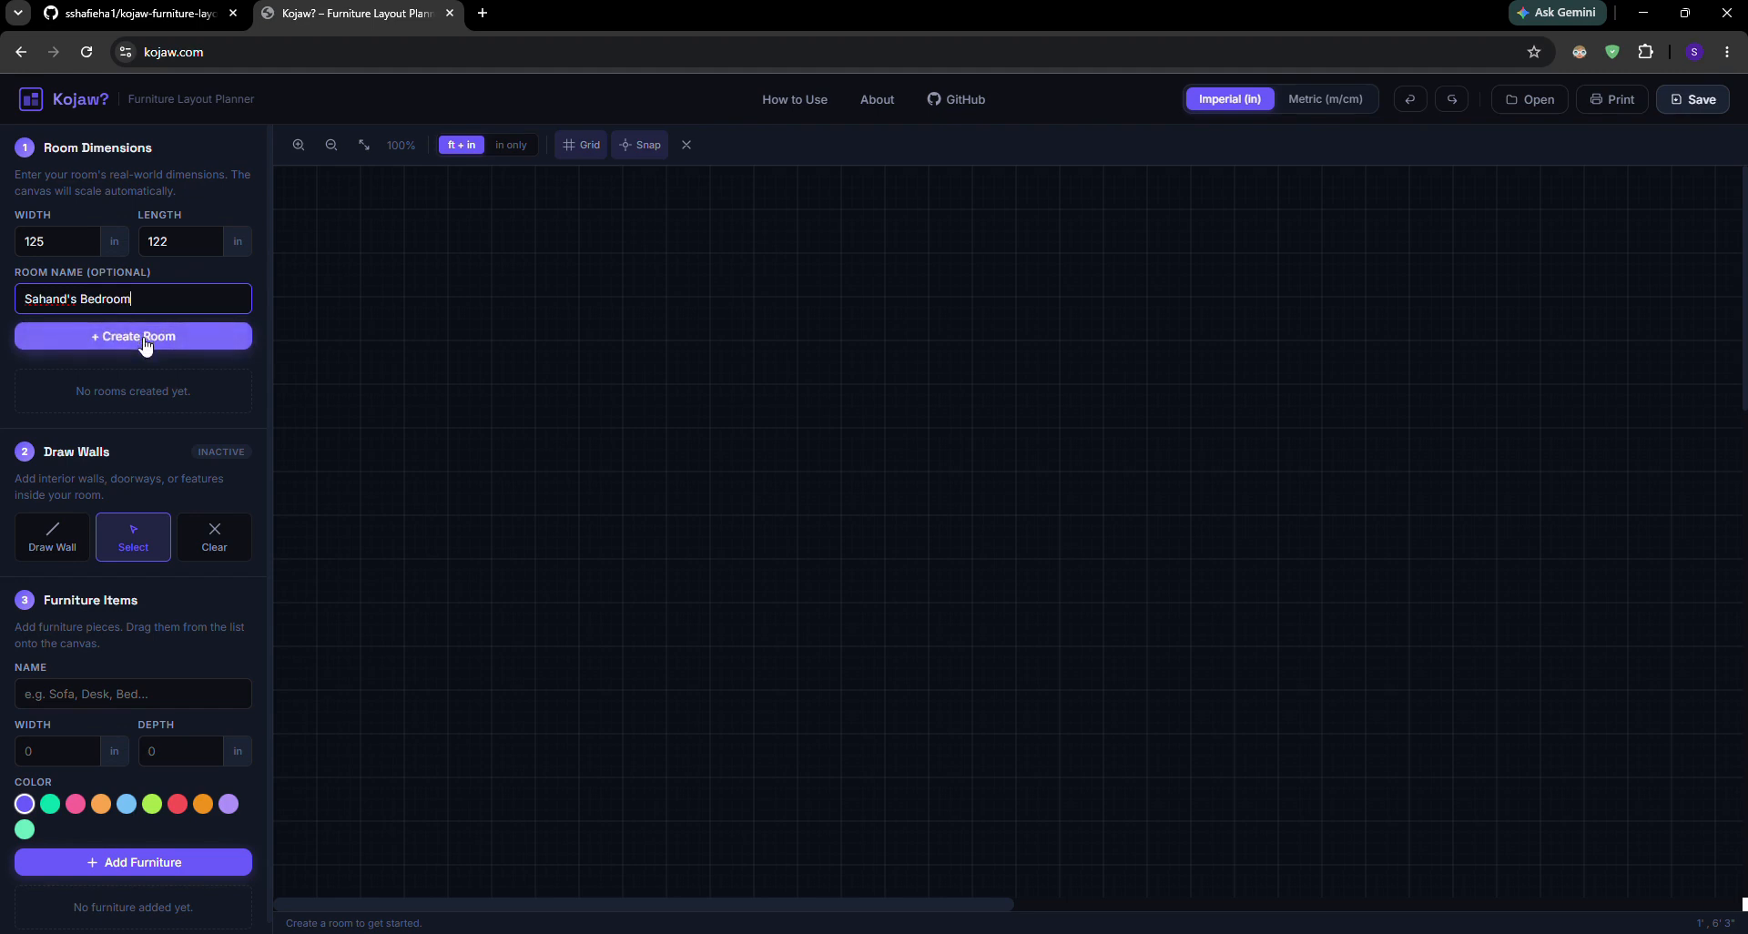
click(145, 344)
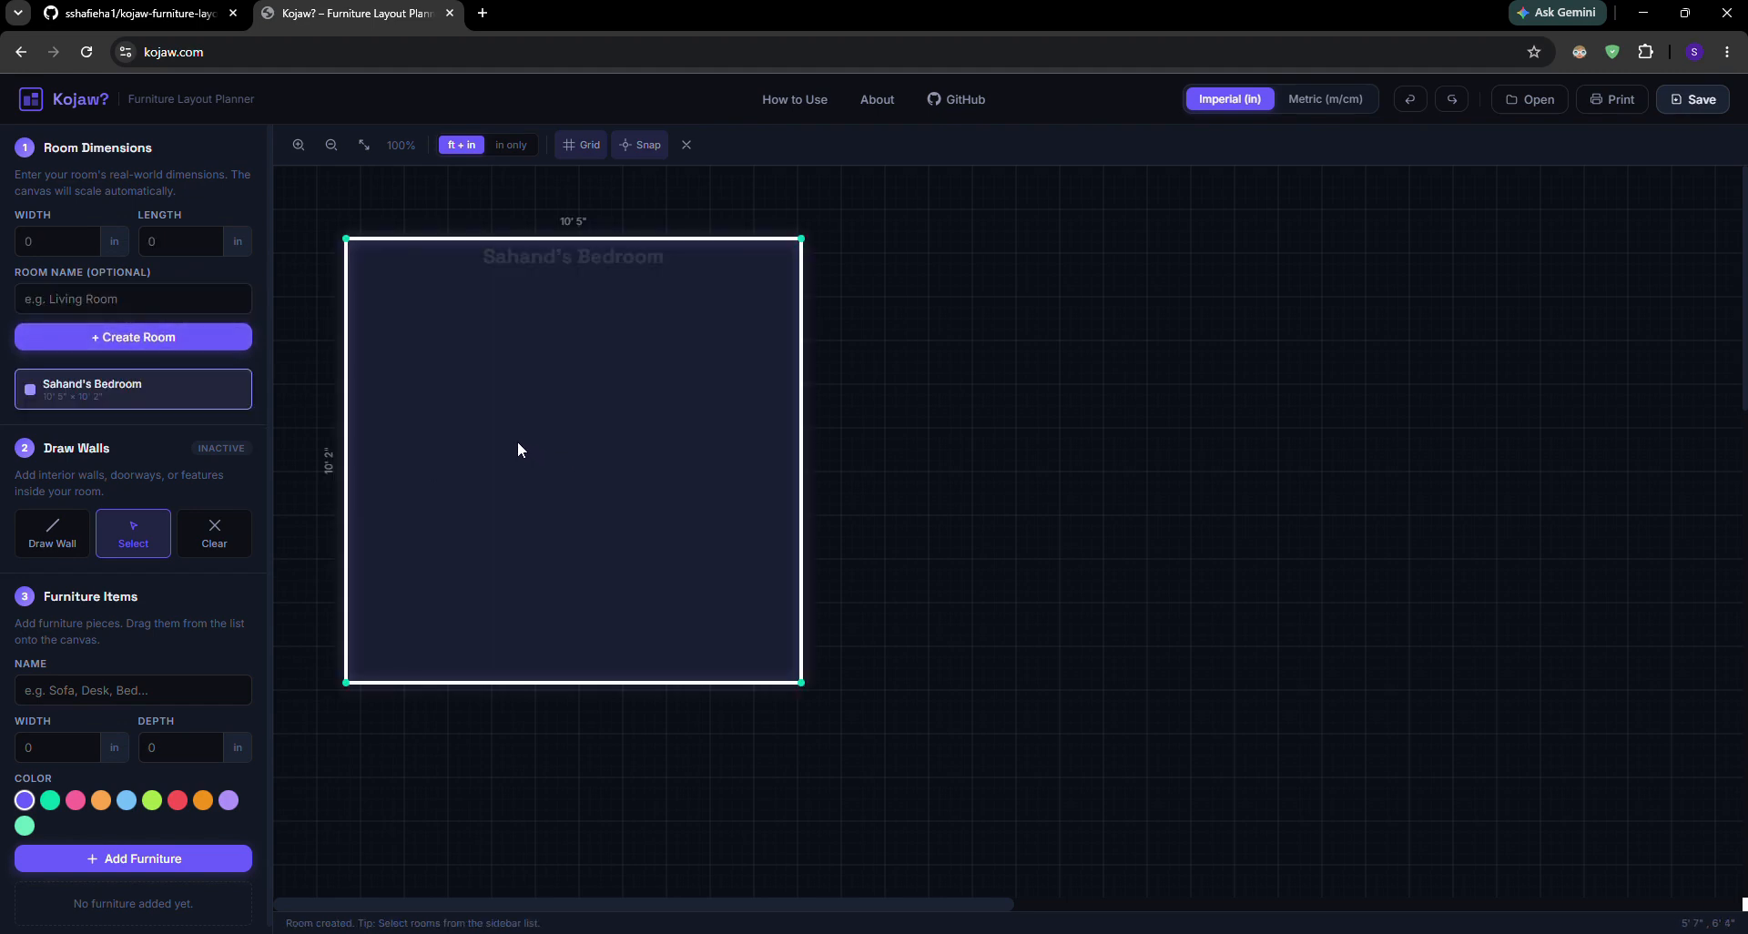
drag(517, 439, 570, 453)
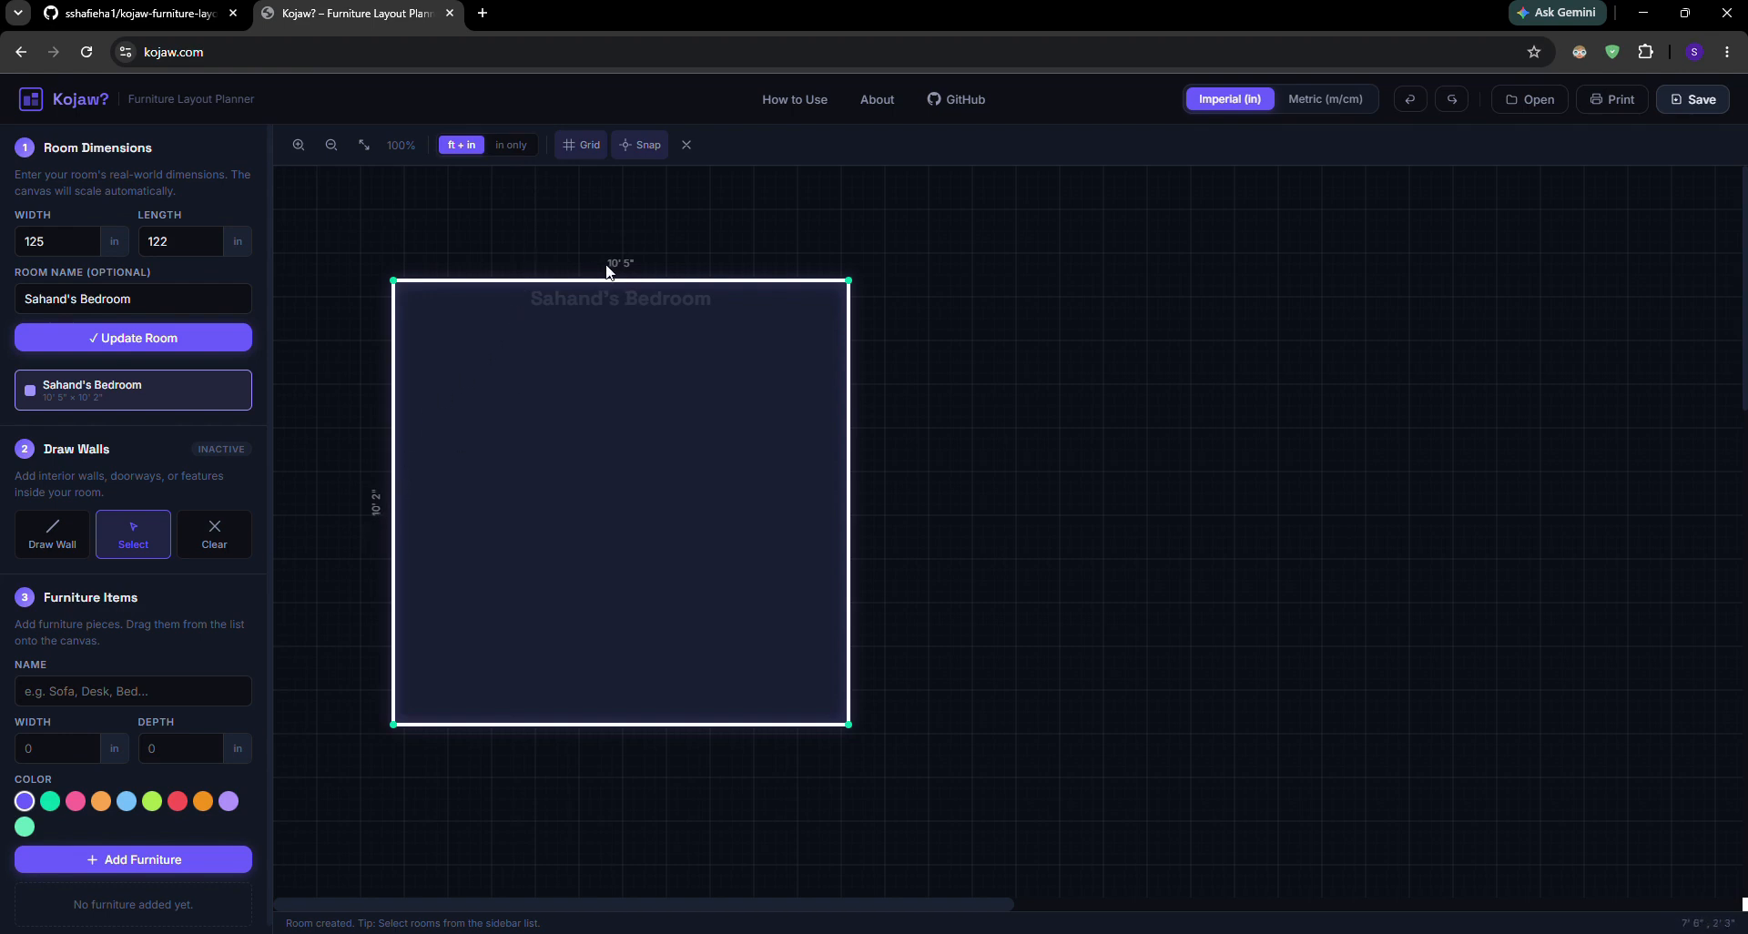
Try the inches-only and metric dimension displays, ending back on imperial units
click(515, 147)
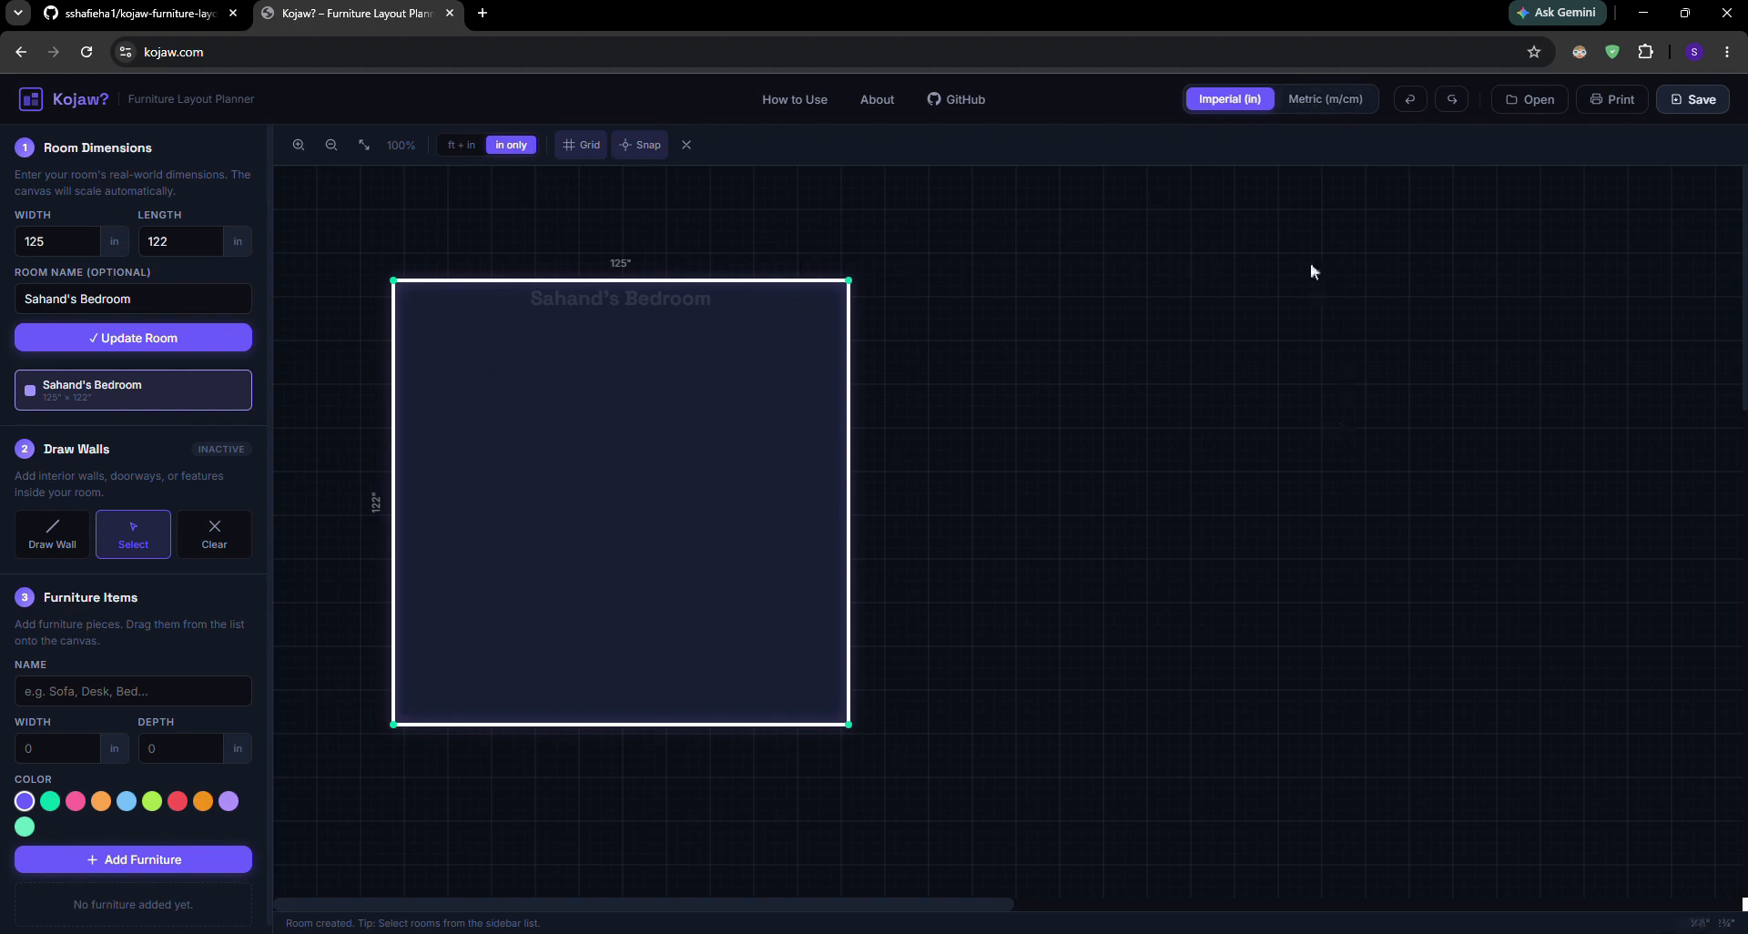
click(1343, 108)
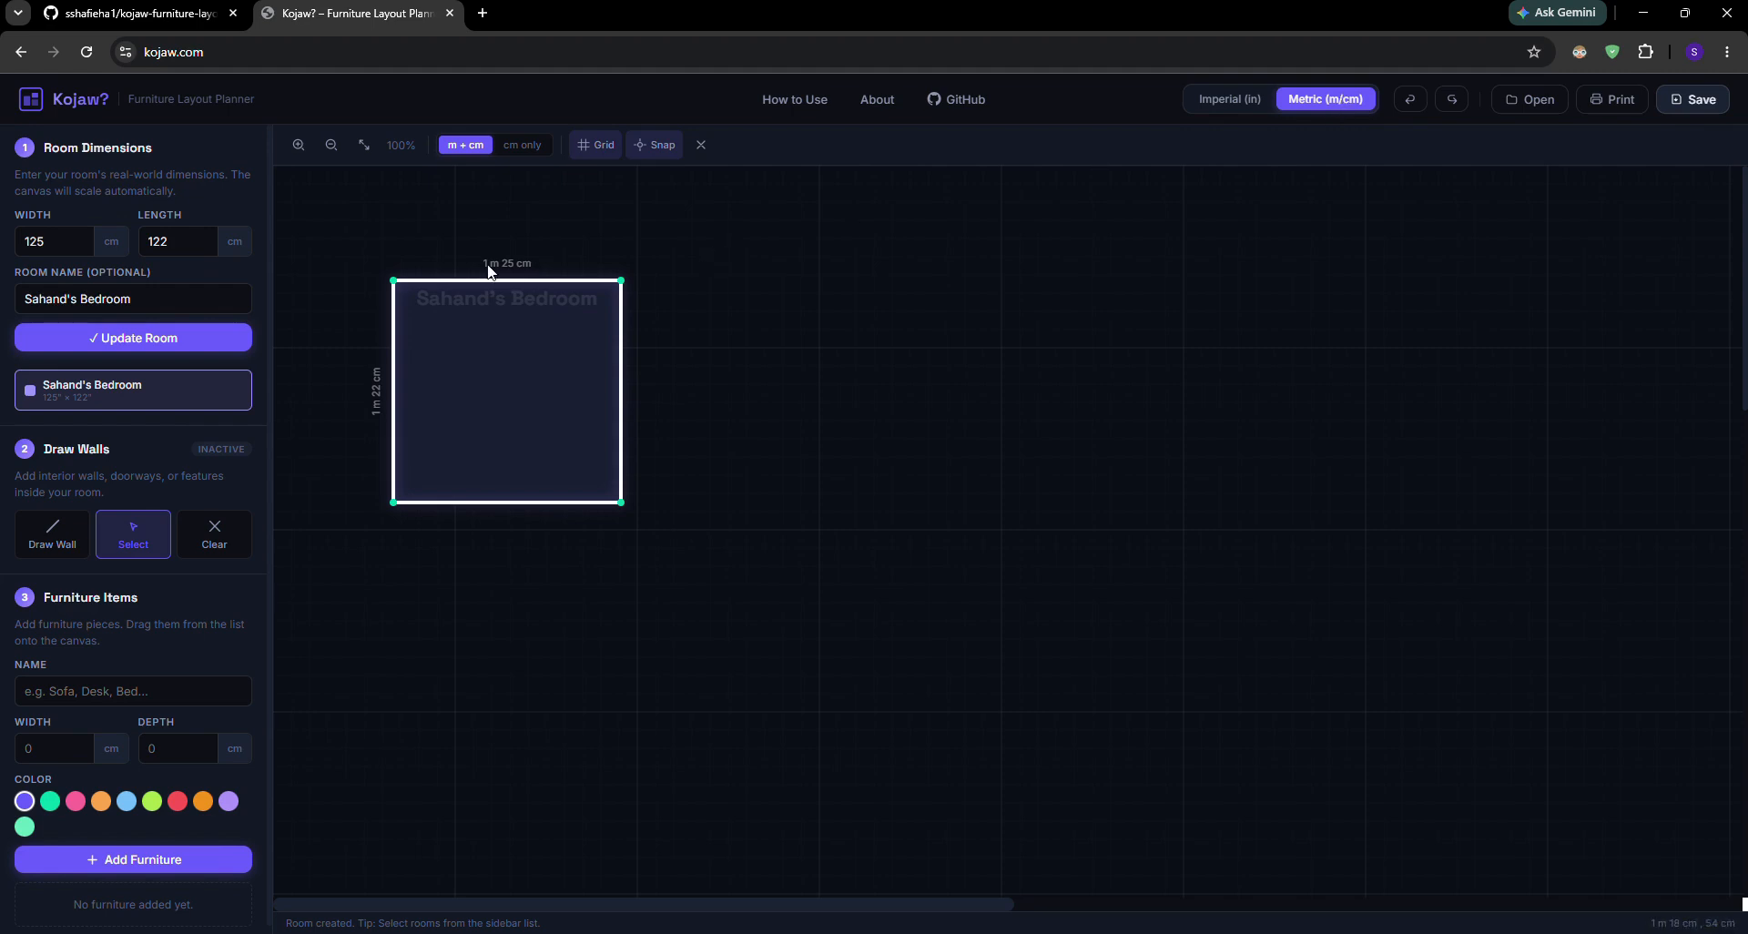
click(61, 249)
scroll(226, 714, down, 1)
scroll(193, 364, up, 1)
click(1253, 108)
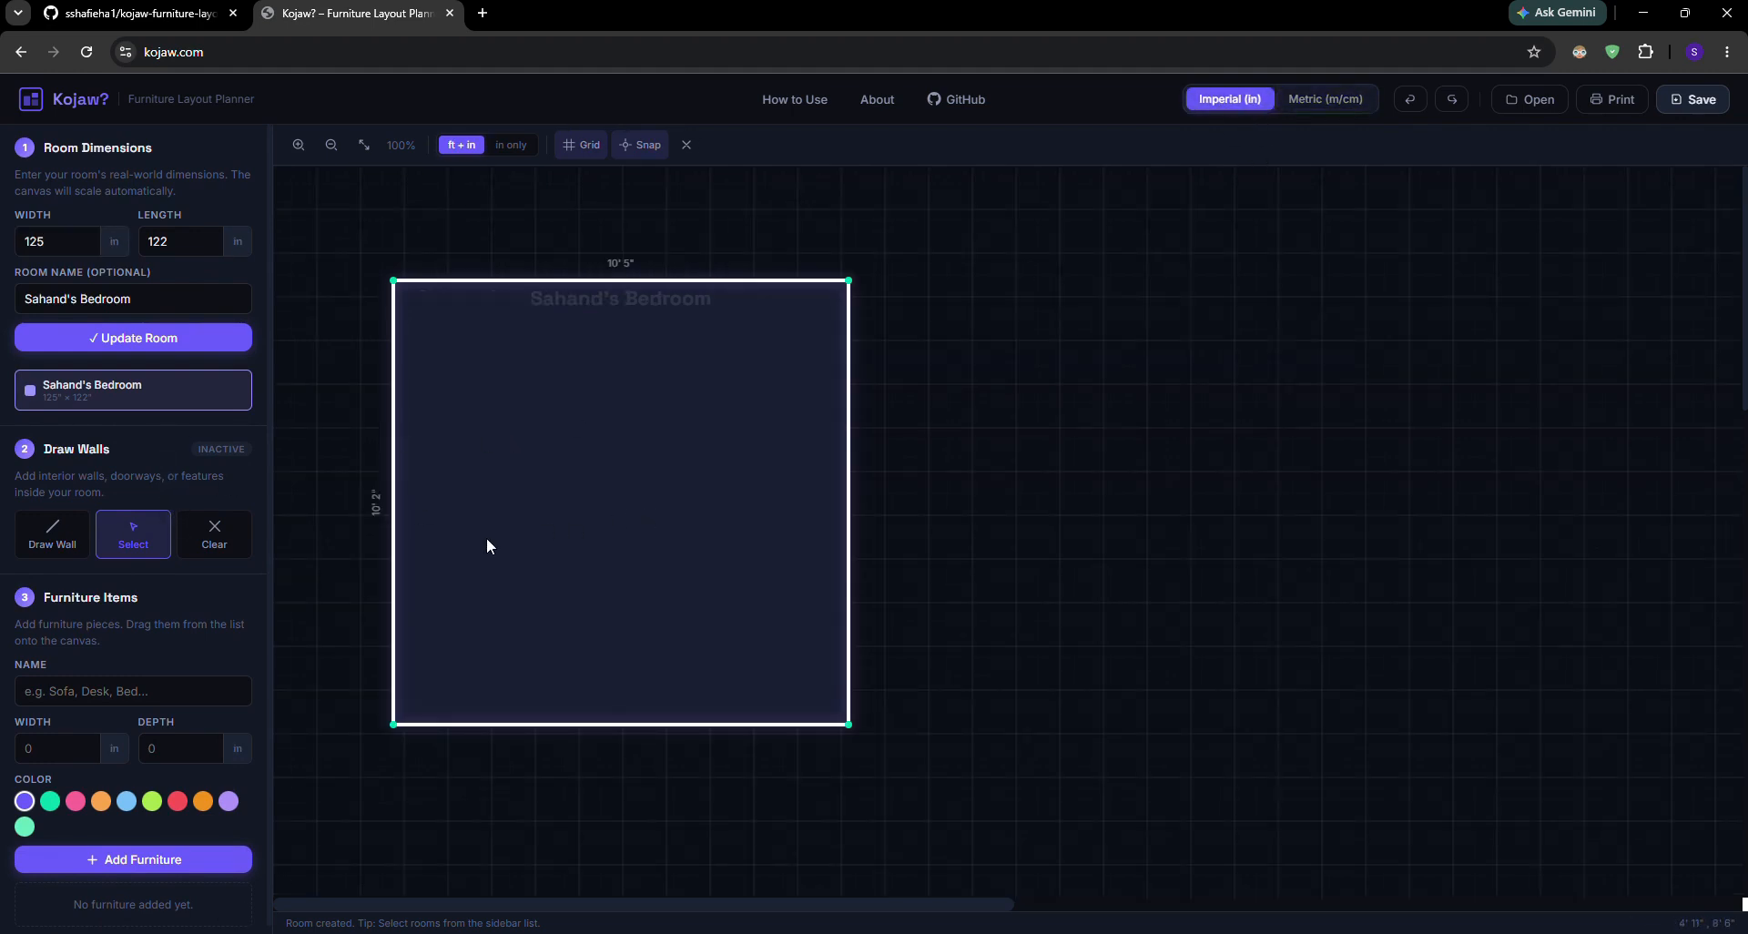
Activate wall drawing and set the dimensions to display in inches only
click(73, 543)
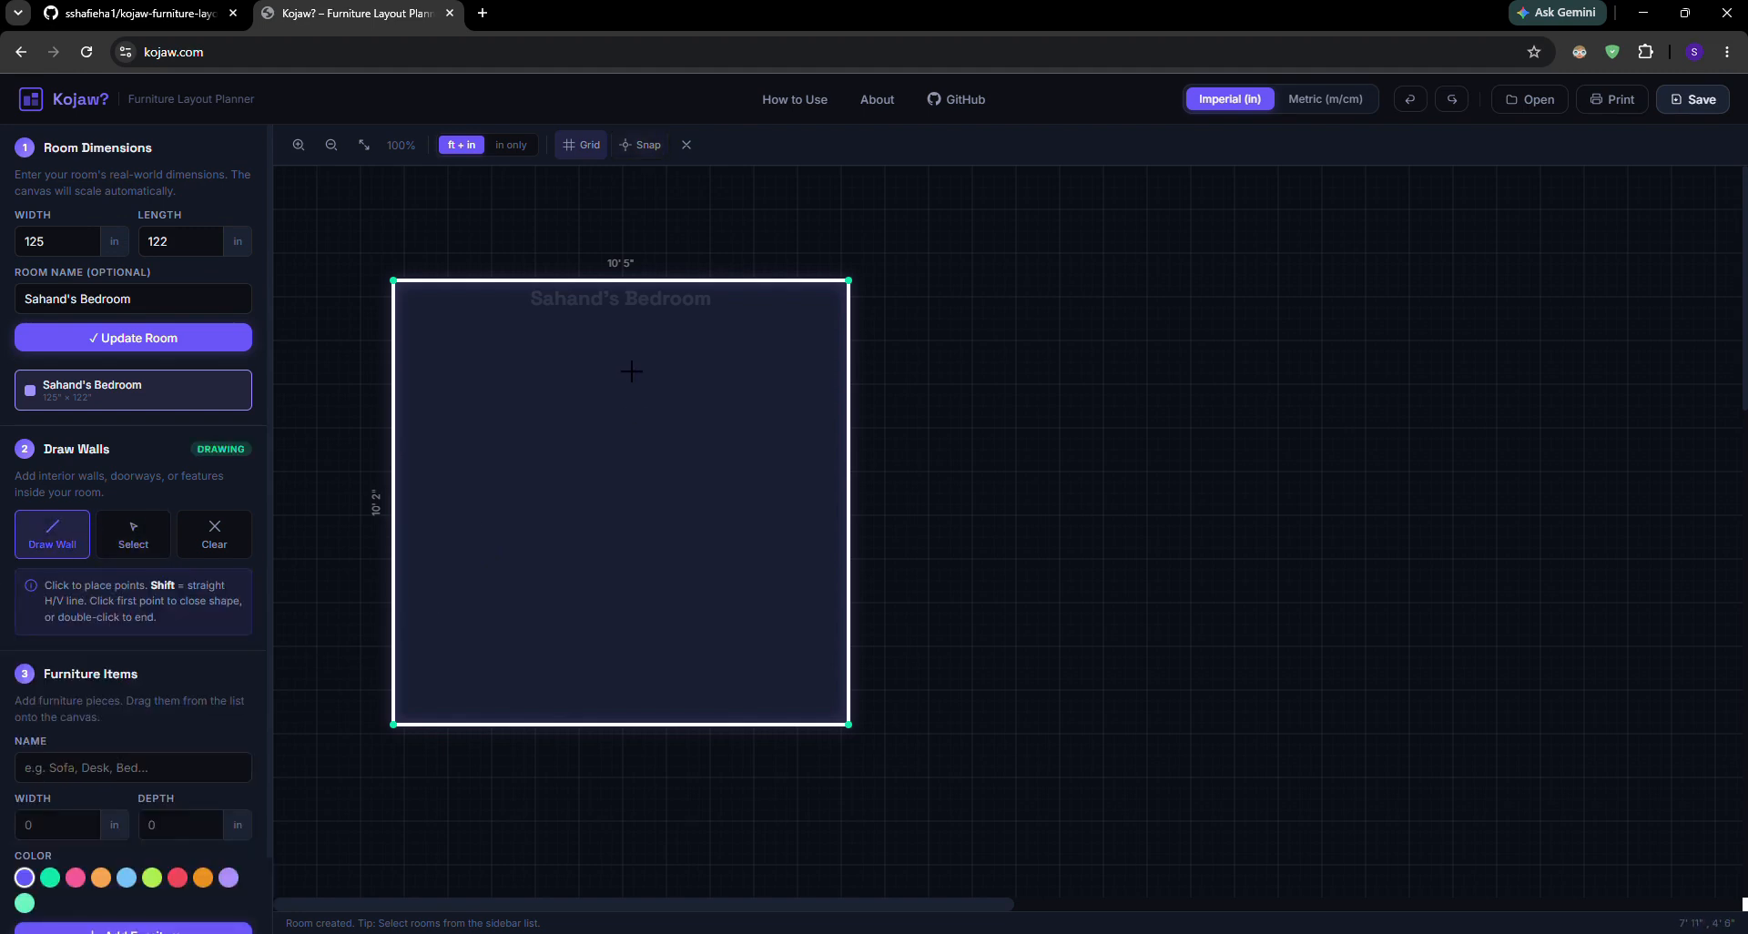
scroll(598, 384, up, 5)
scroll(598, 386, down, 2)
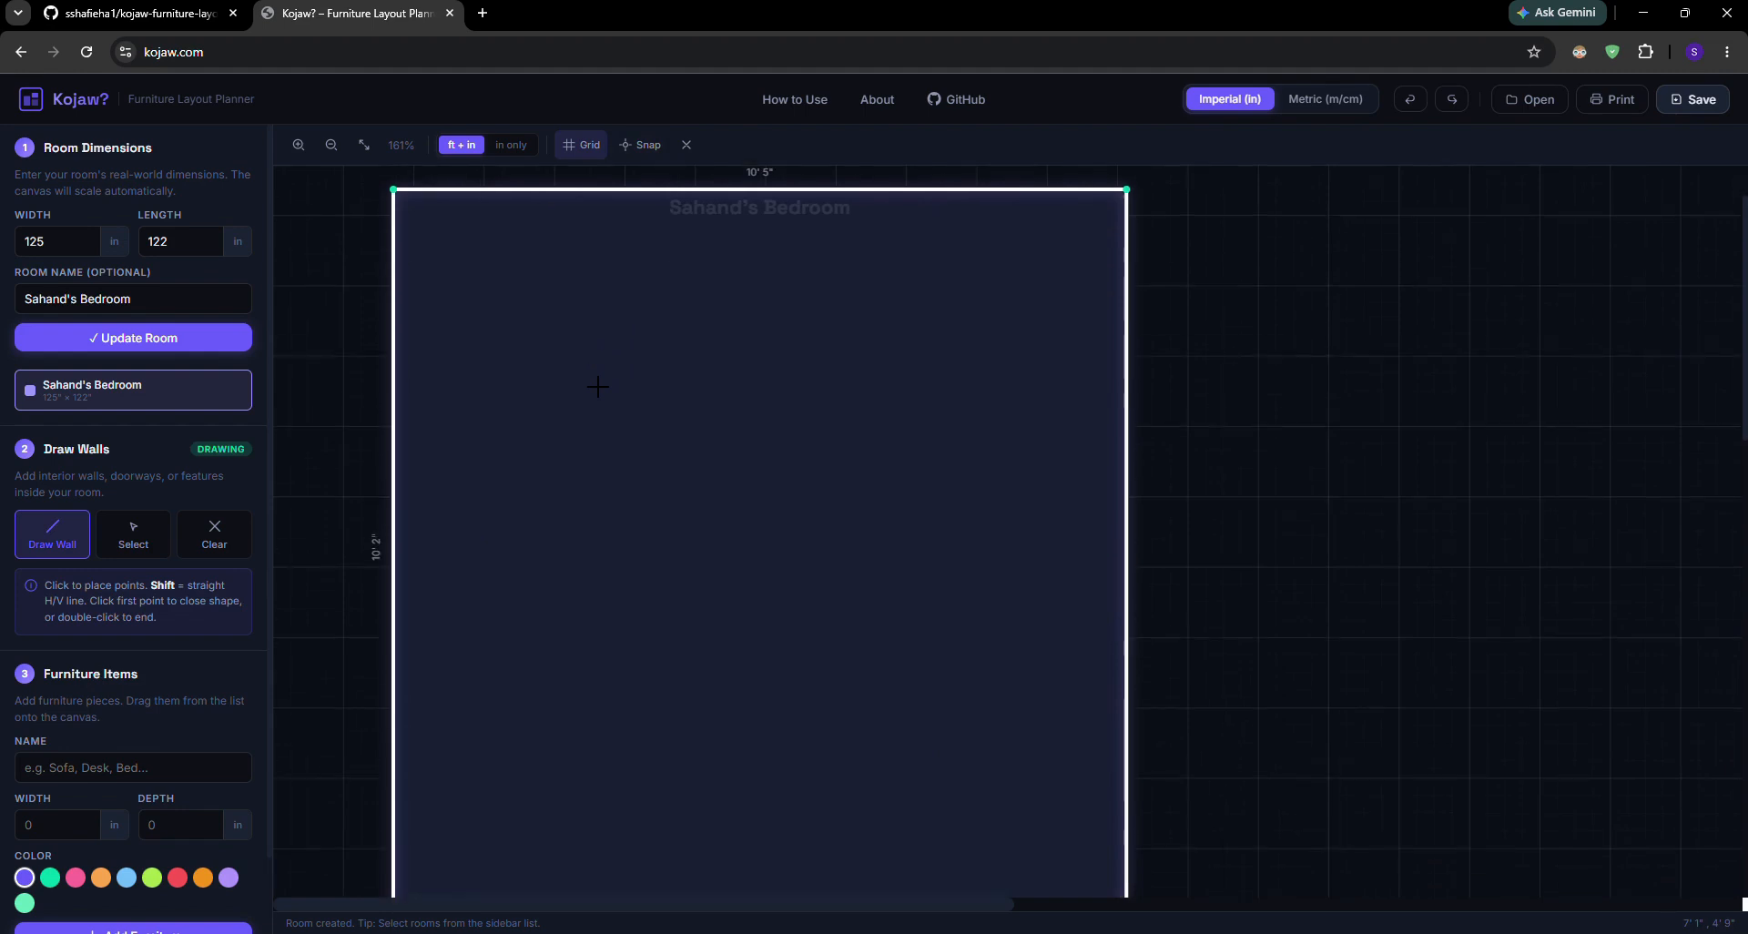
scroll(597, 386, up, 1)
scroll(923, 396, down, 2)
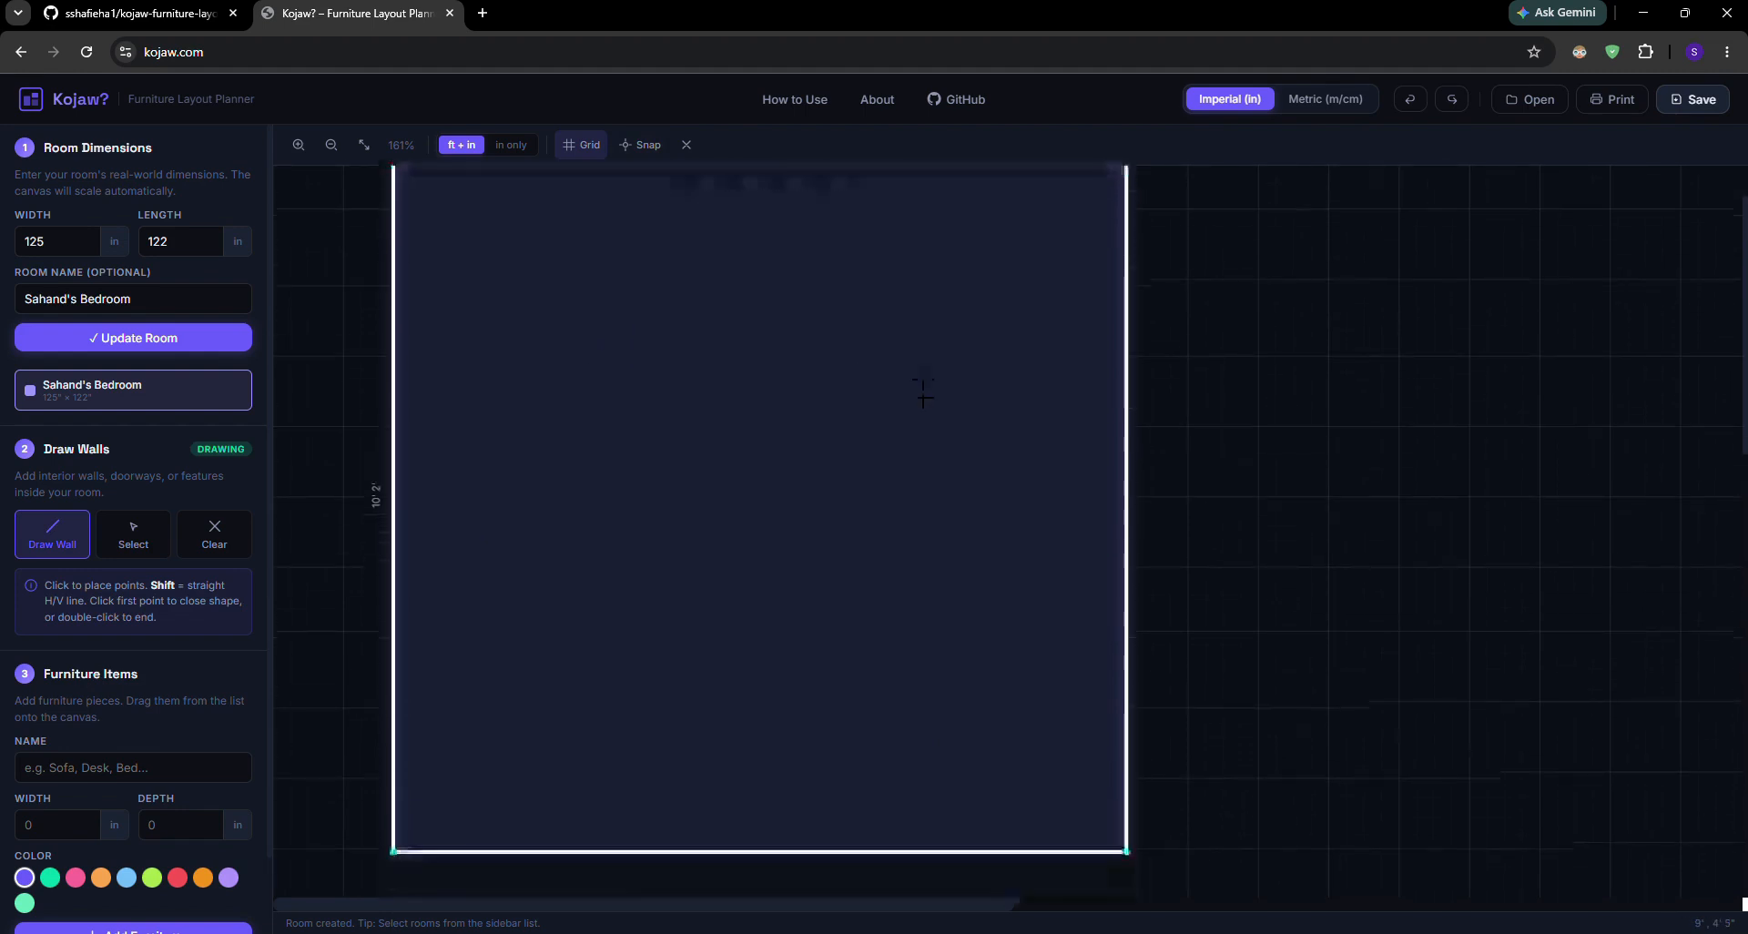
click(554, 328)
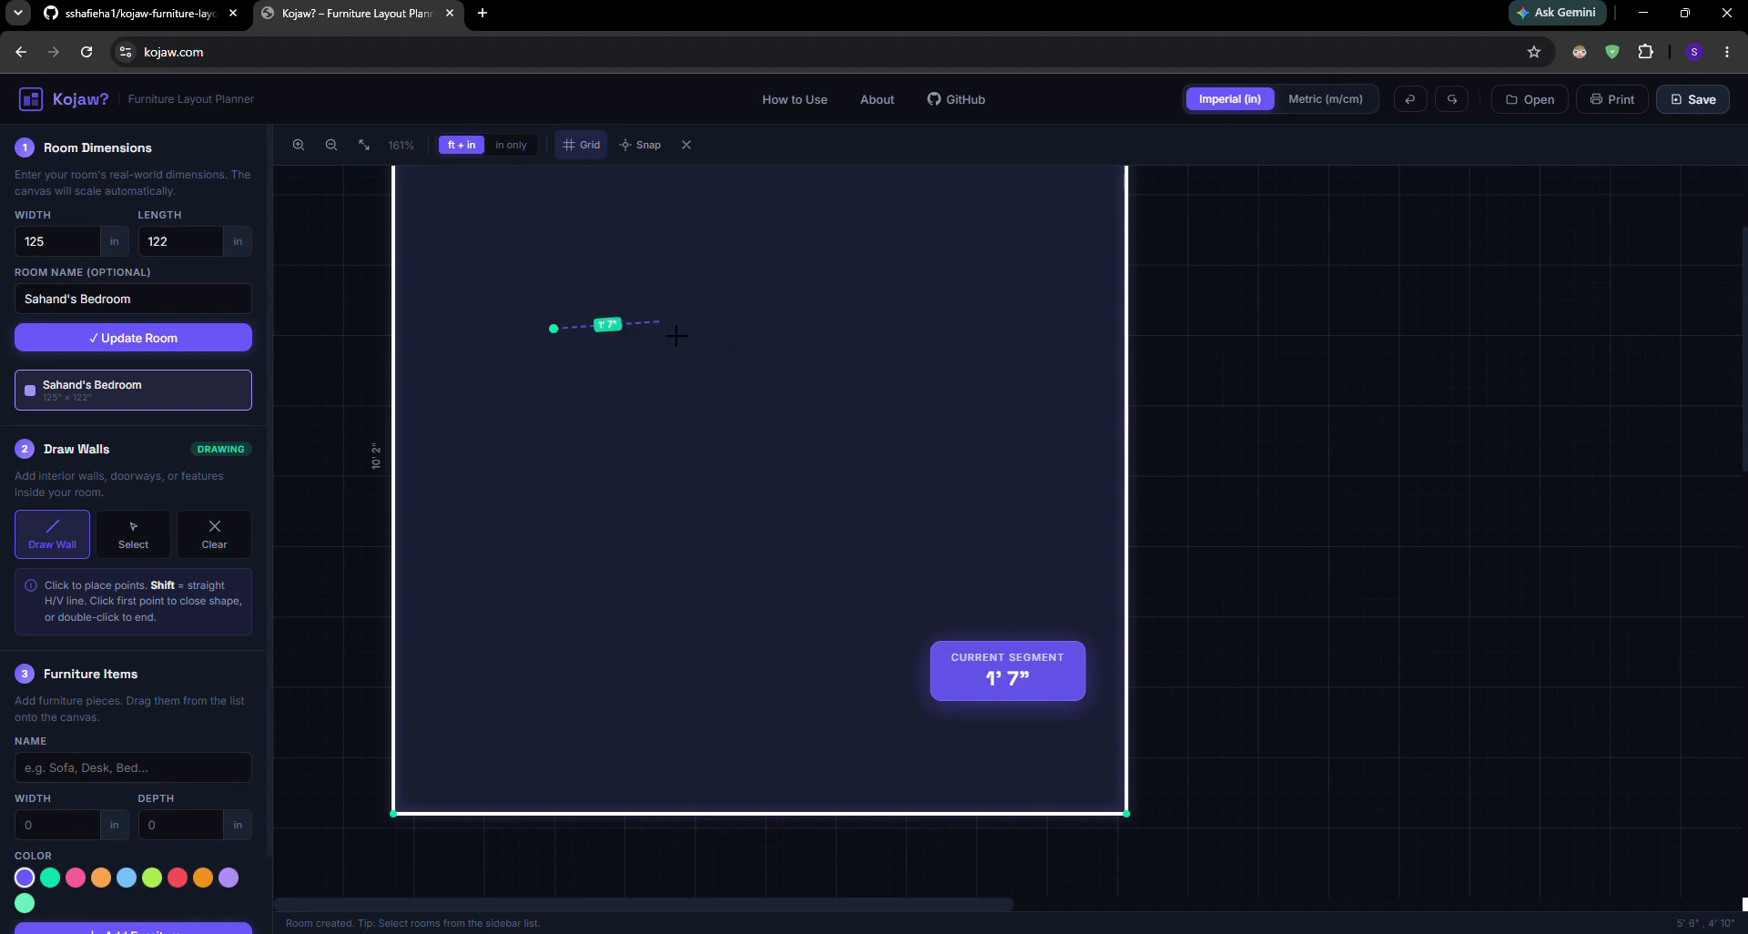
key(Escape)
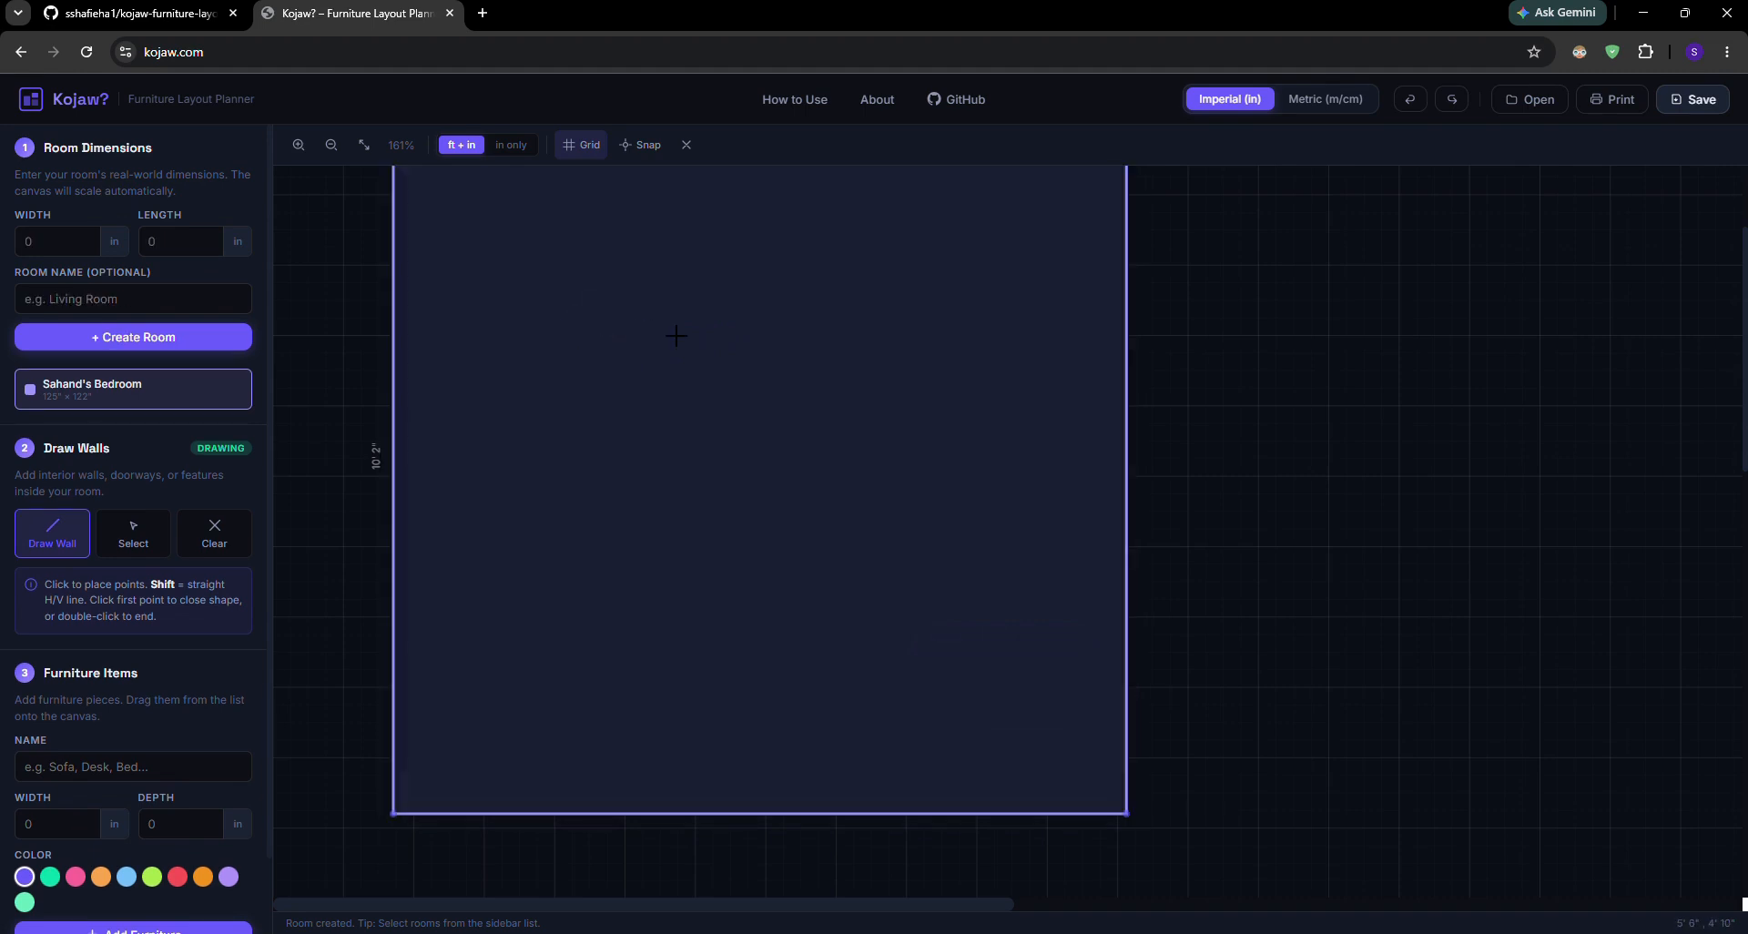
click(524, 148)
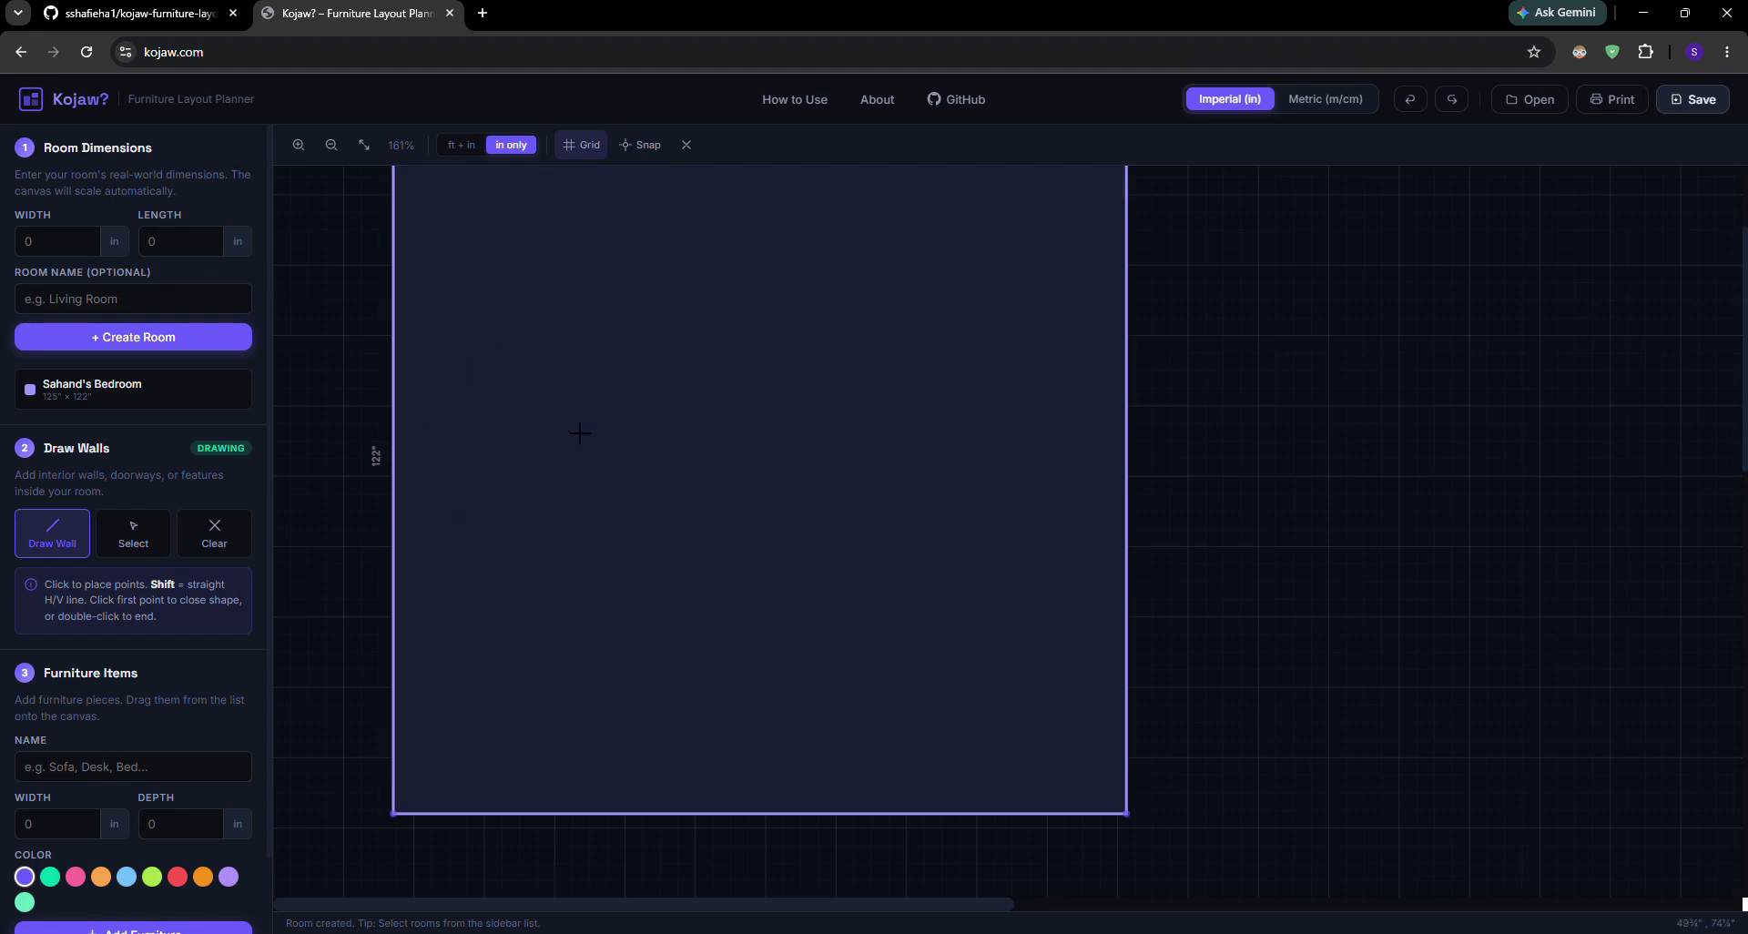
Draw a closed rectangular wall shape about 11 inches wide and 46 inches long inside the room
click(520, 328)
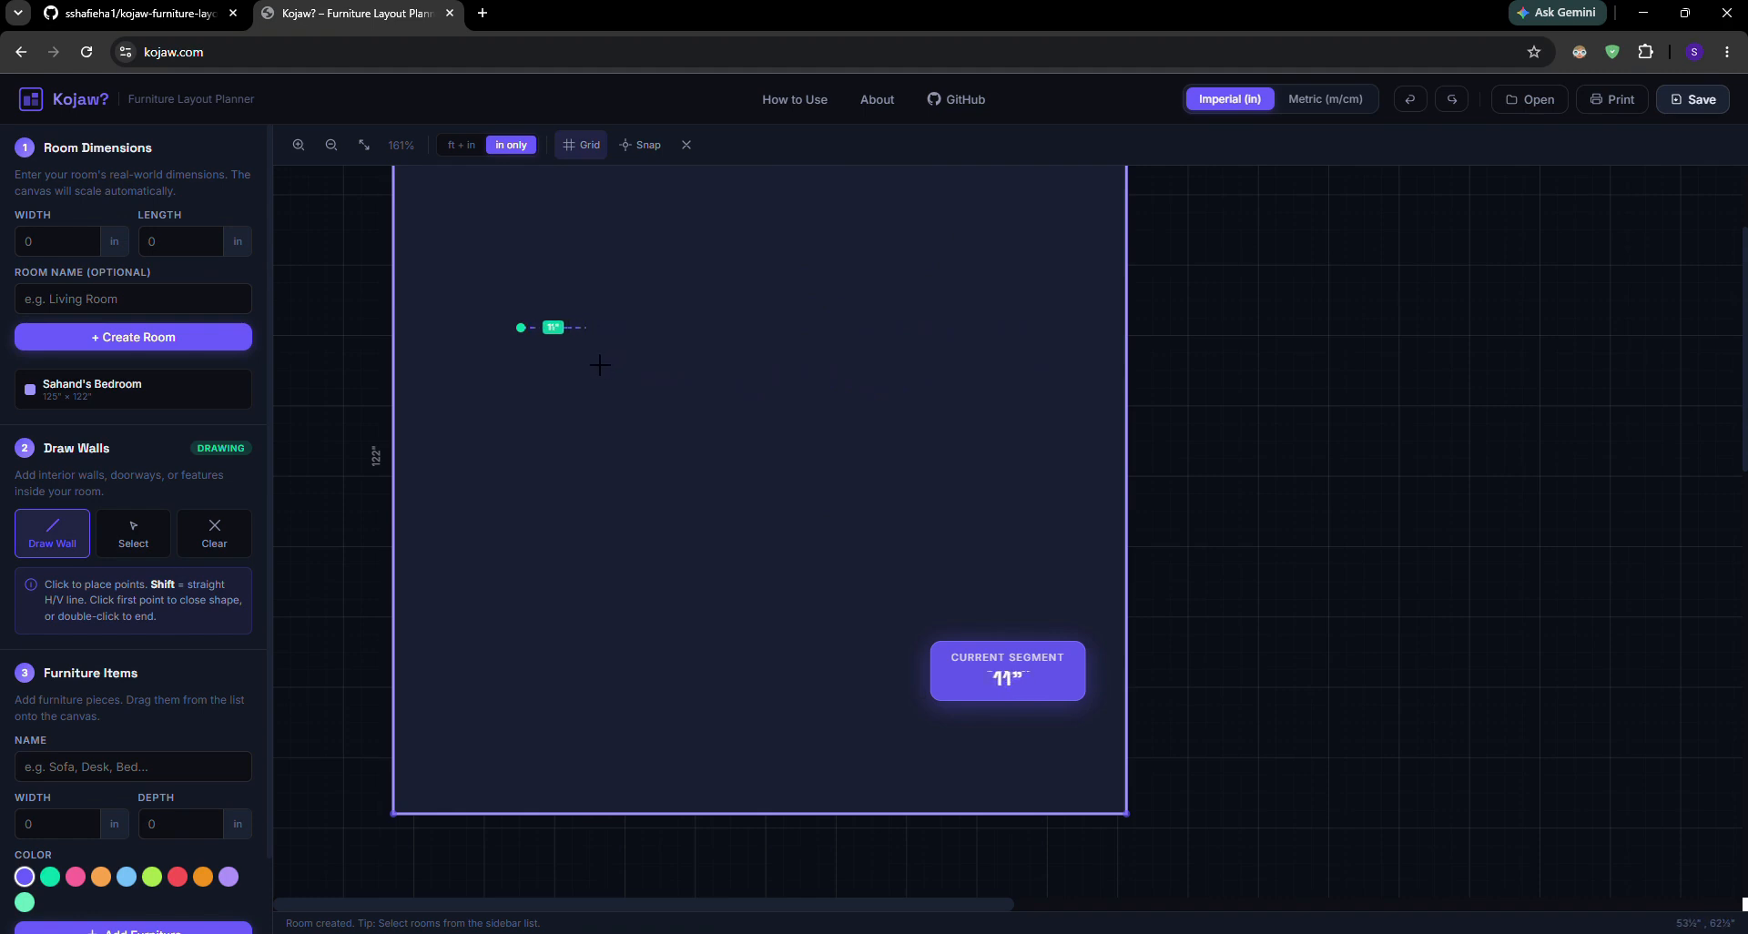
shift+click(586, 327)
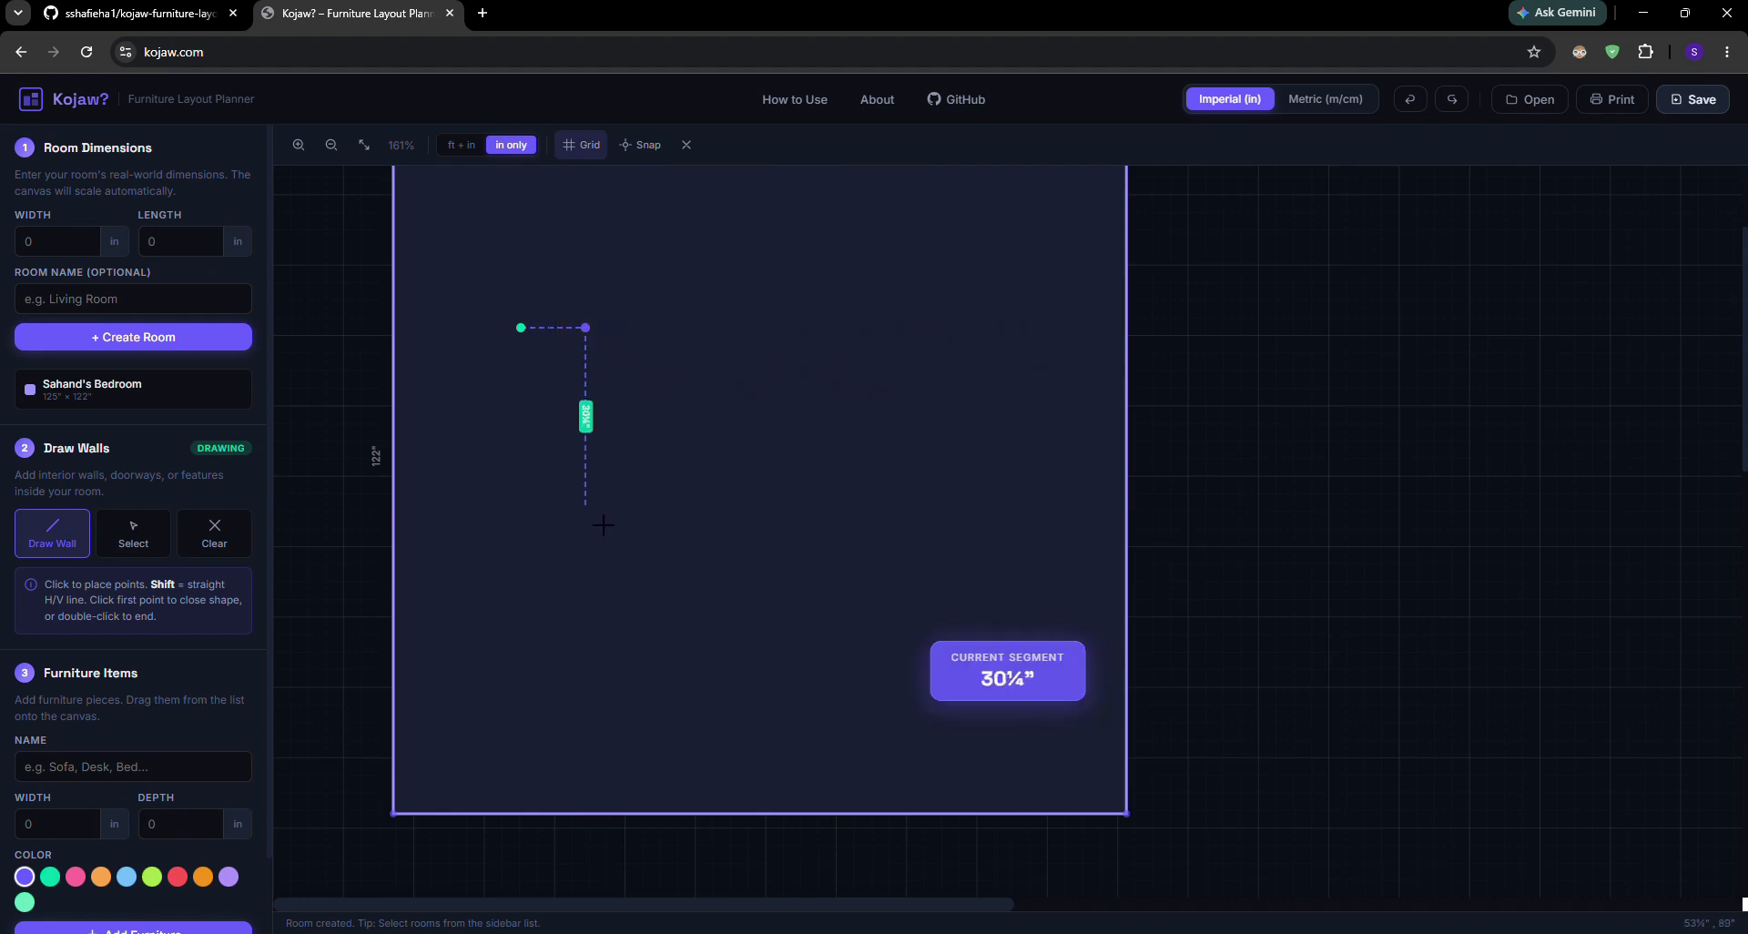
shift+click(589, 605)
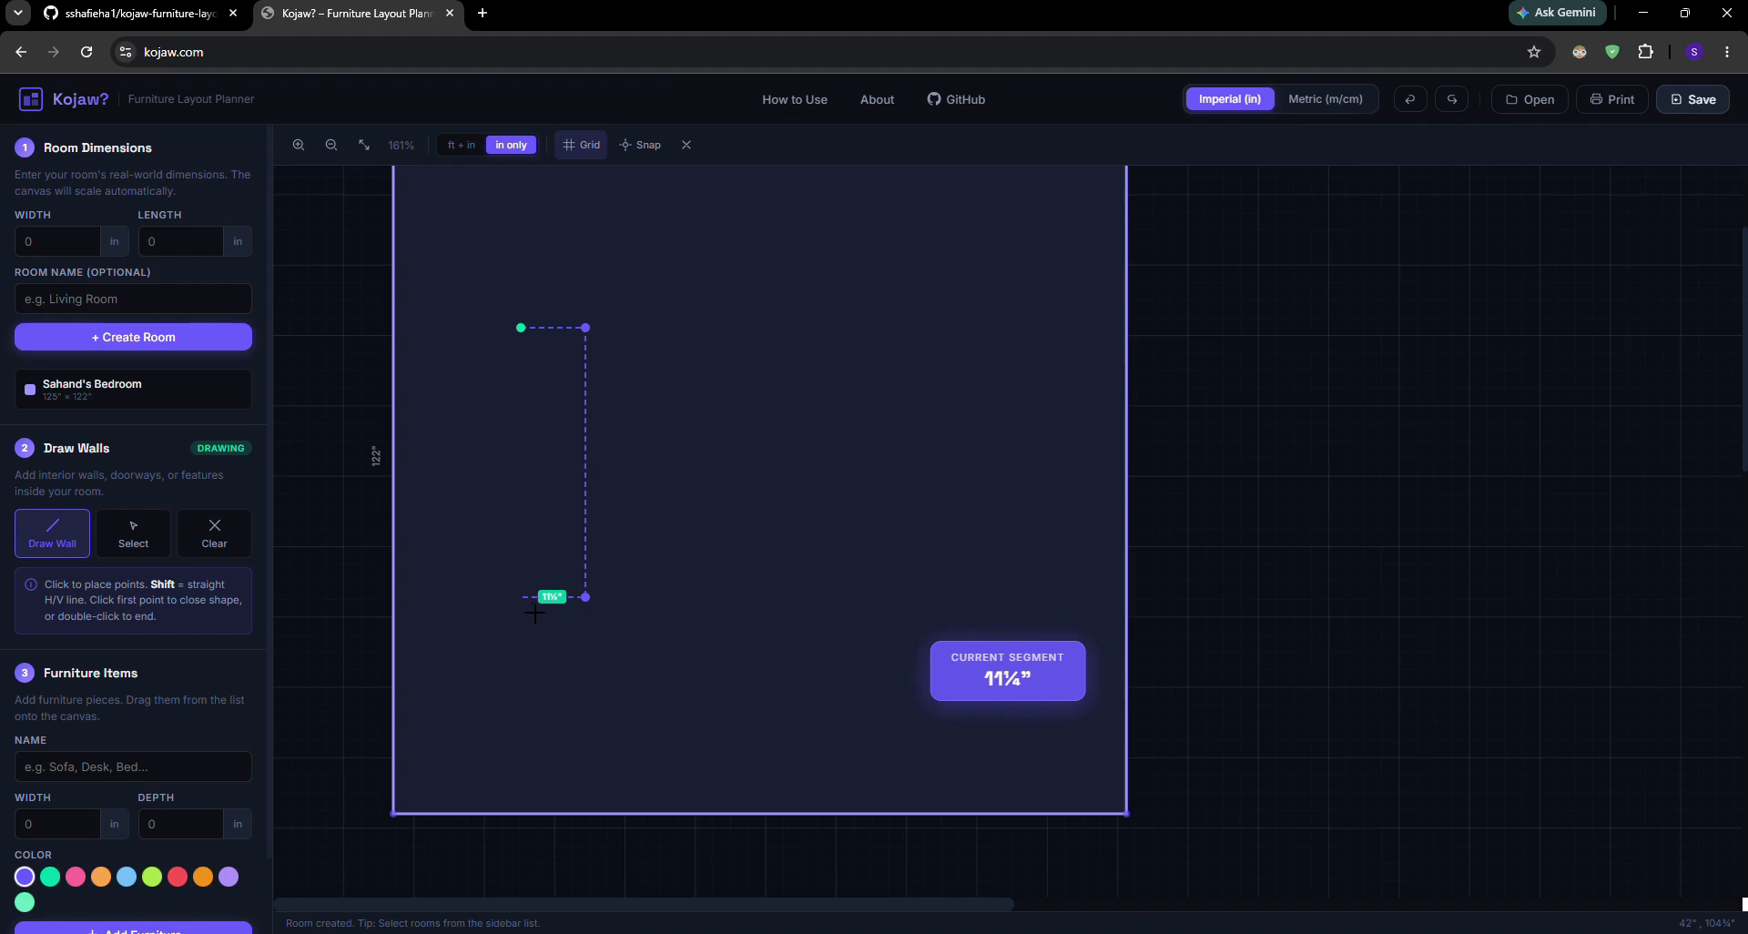
click(521, 597)
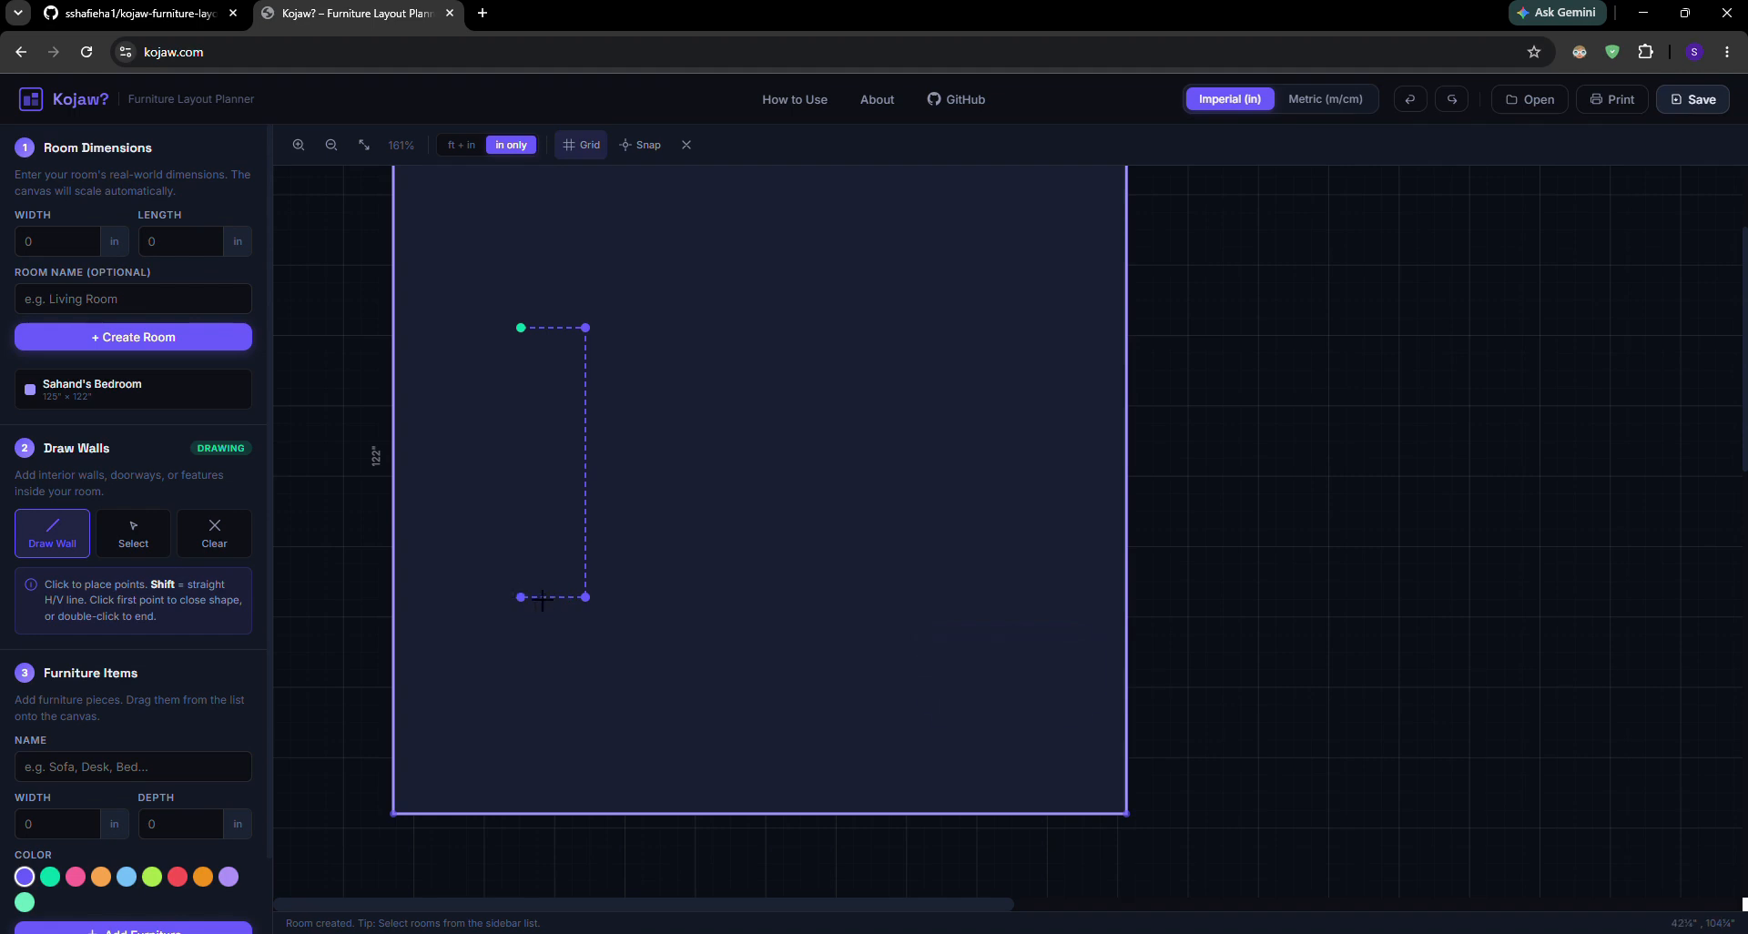
click(535, 340)
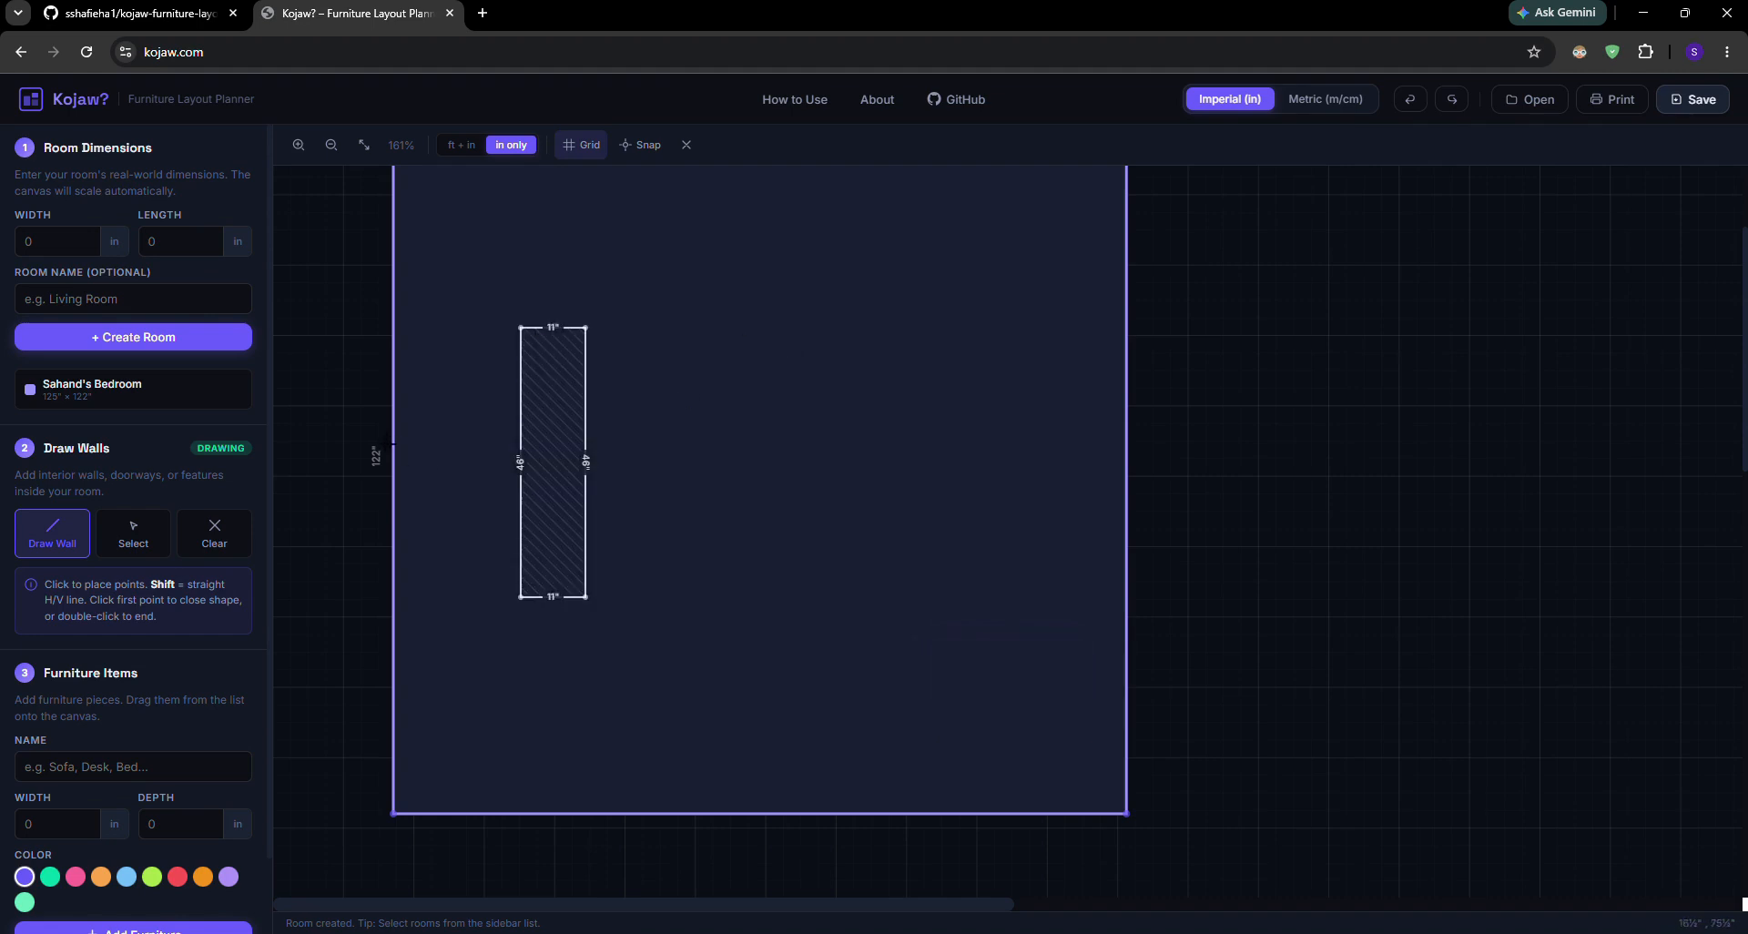
Move the rectangular wall shape into the room's lower-right corner and deselect it
click(139, 543)
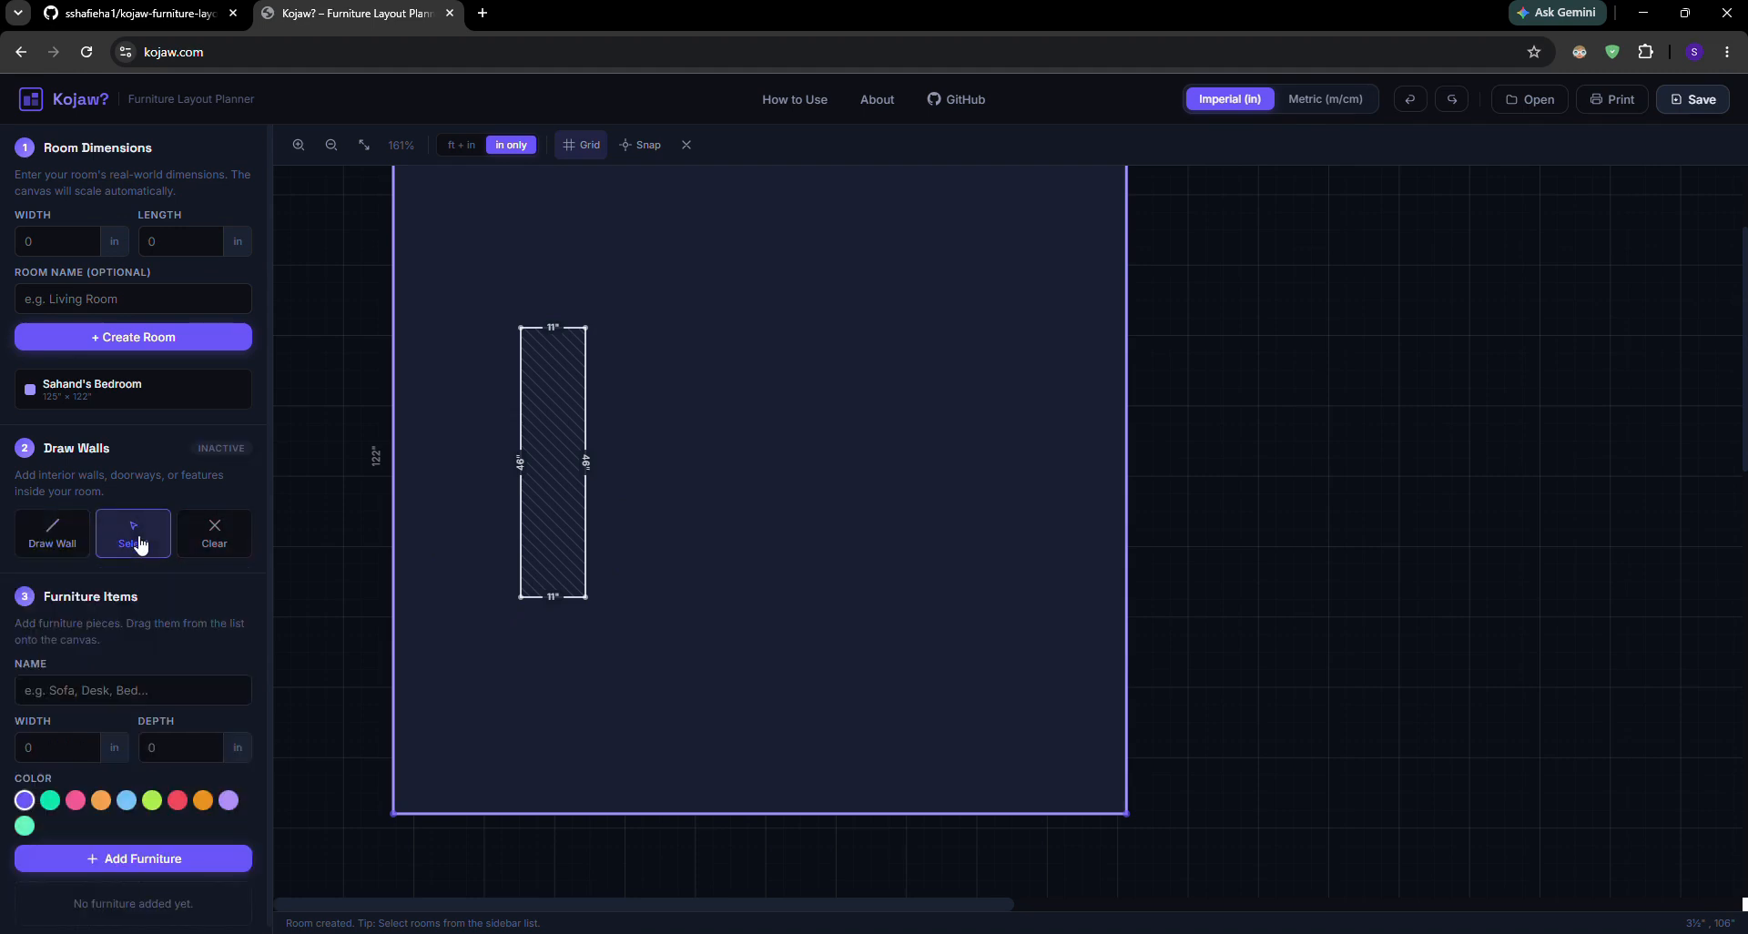
drag(570, 469, 1108, 726)
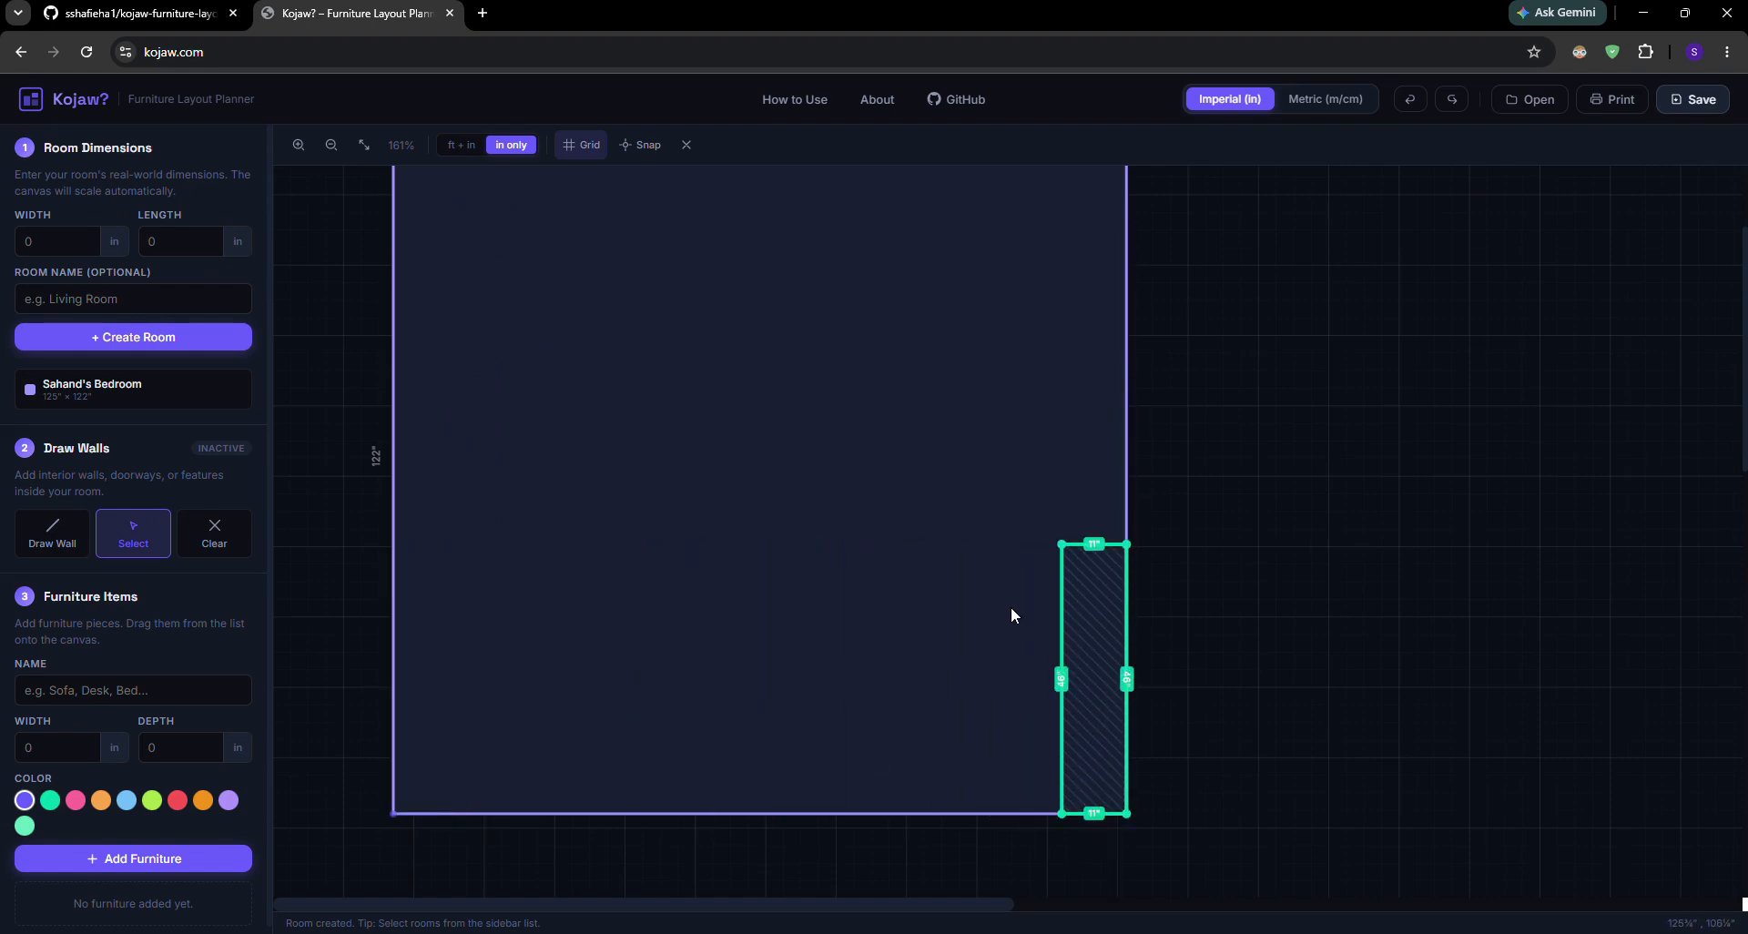
mouse_move(1081, 632)
mouse_down()
mouse_move(1065, 585)
mouse_move(1105, 656)
mouse_up()
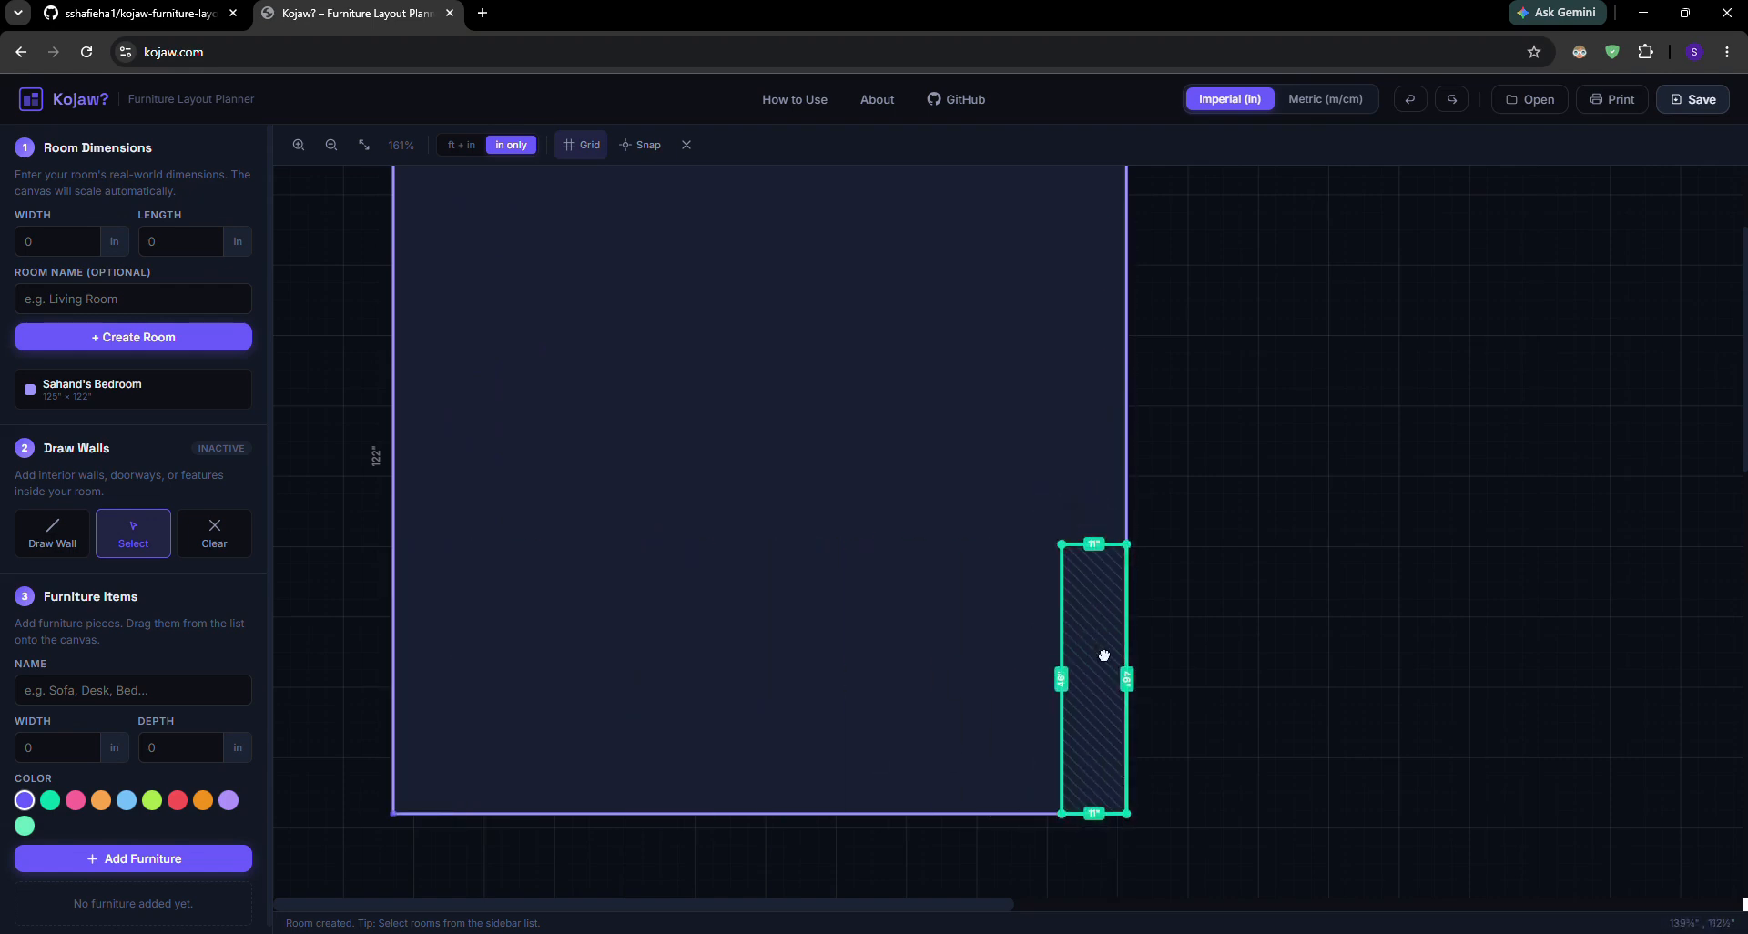
click(921, 632)
Add a furniture item named Bed, 57 inches wide and 79 inches deep, to the bedroom
click(137, 694)
text(Bed)
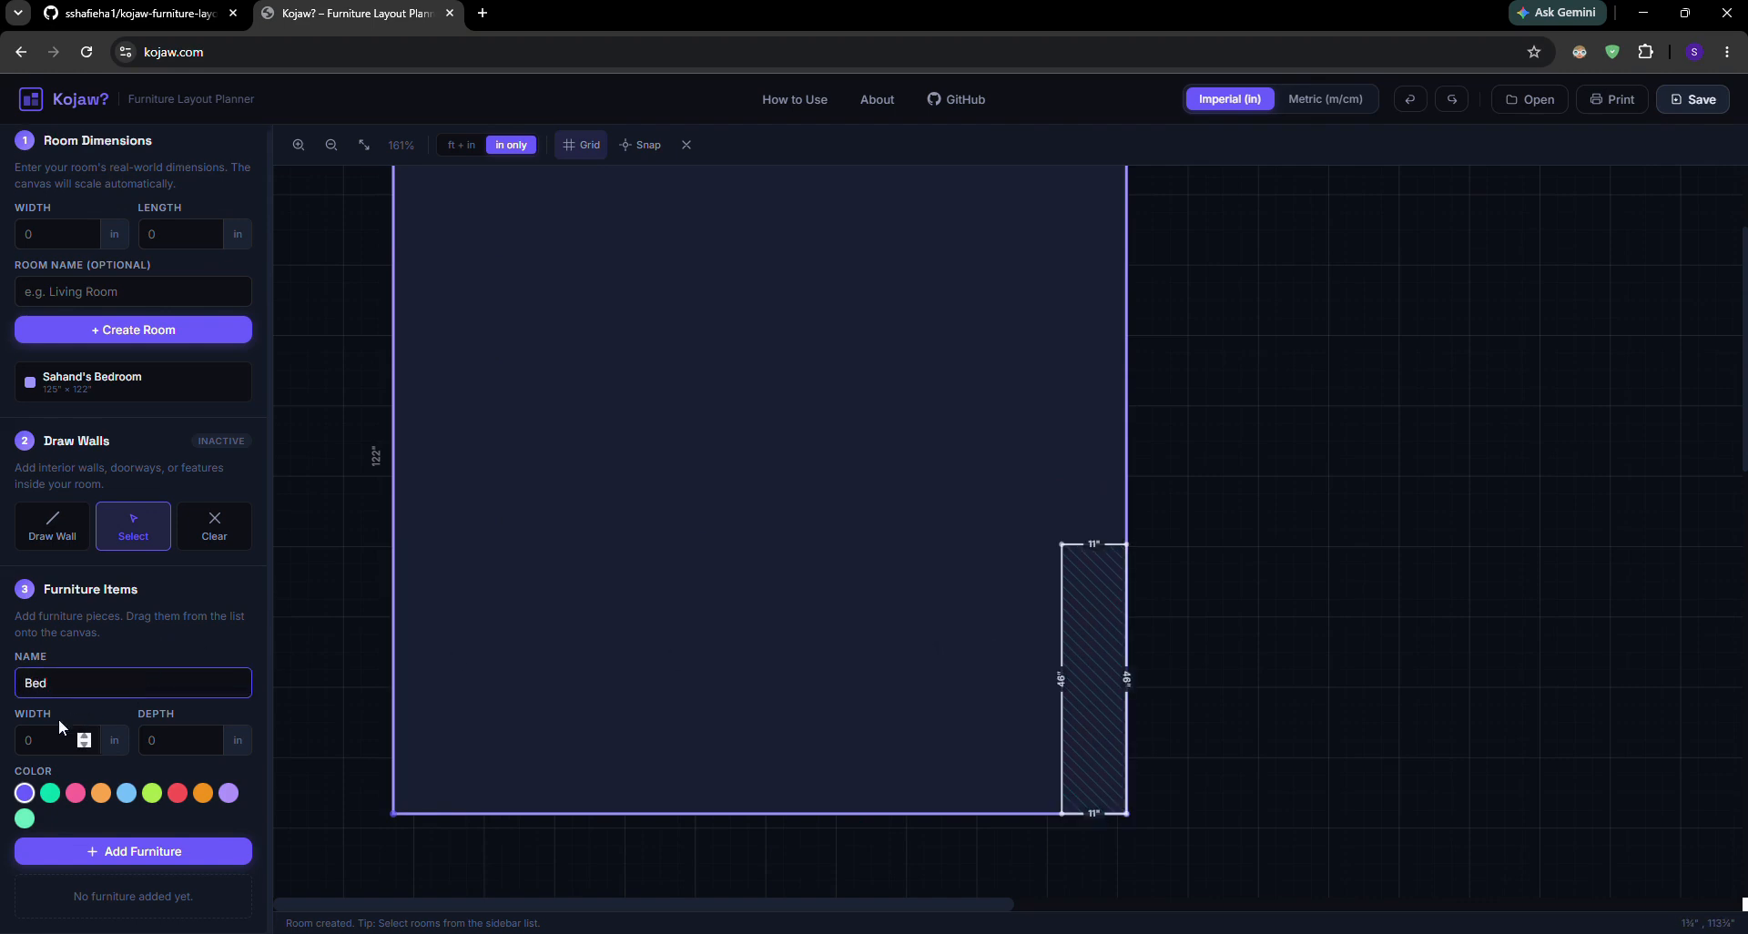
click(26, 741)
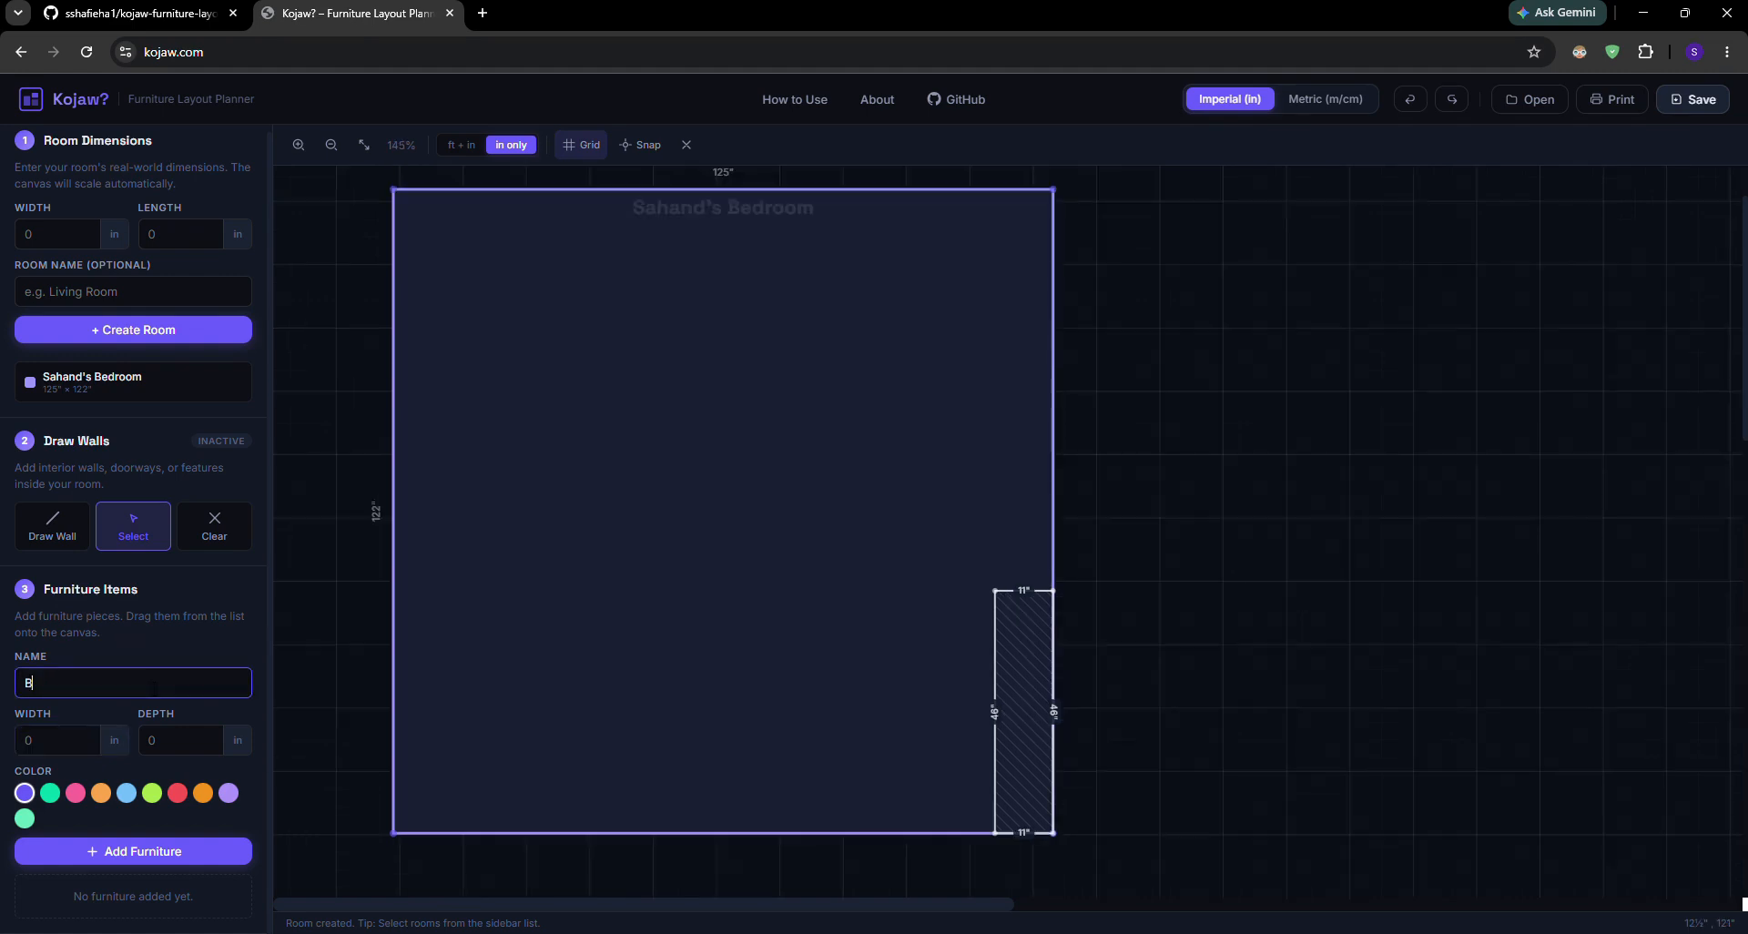
text(ed)
key(Tab)
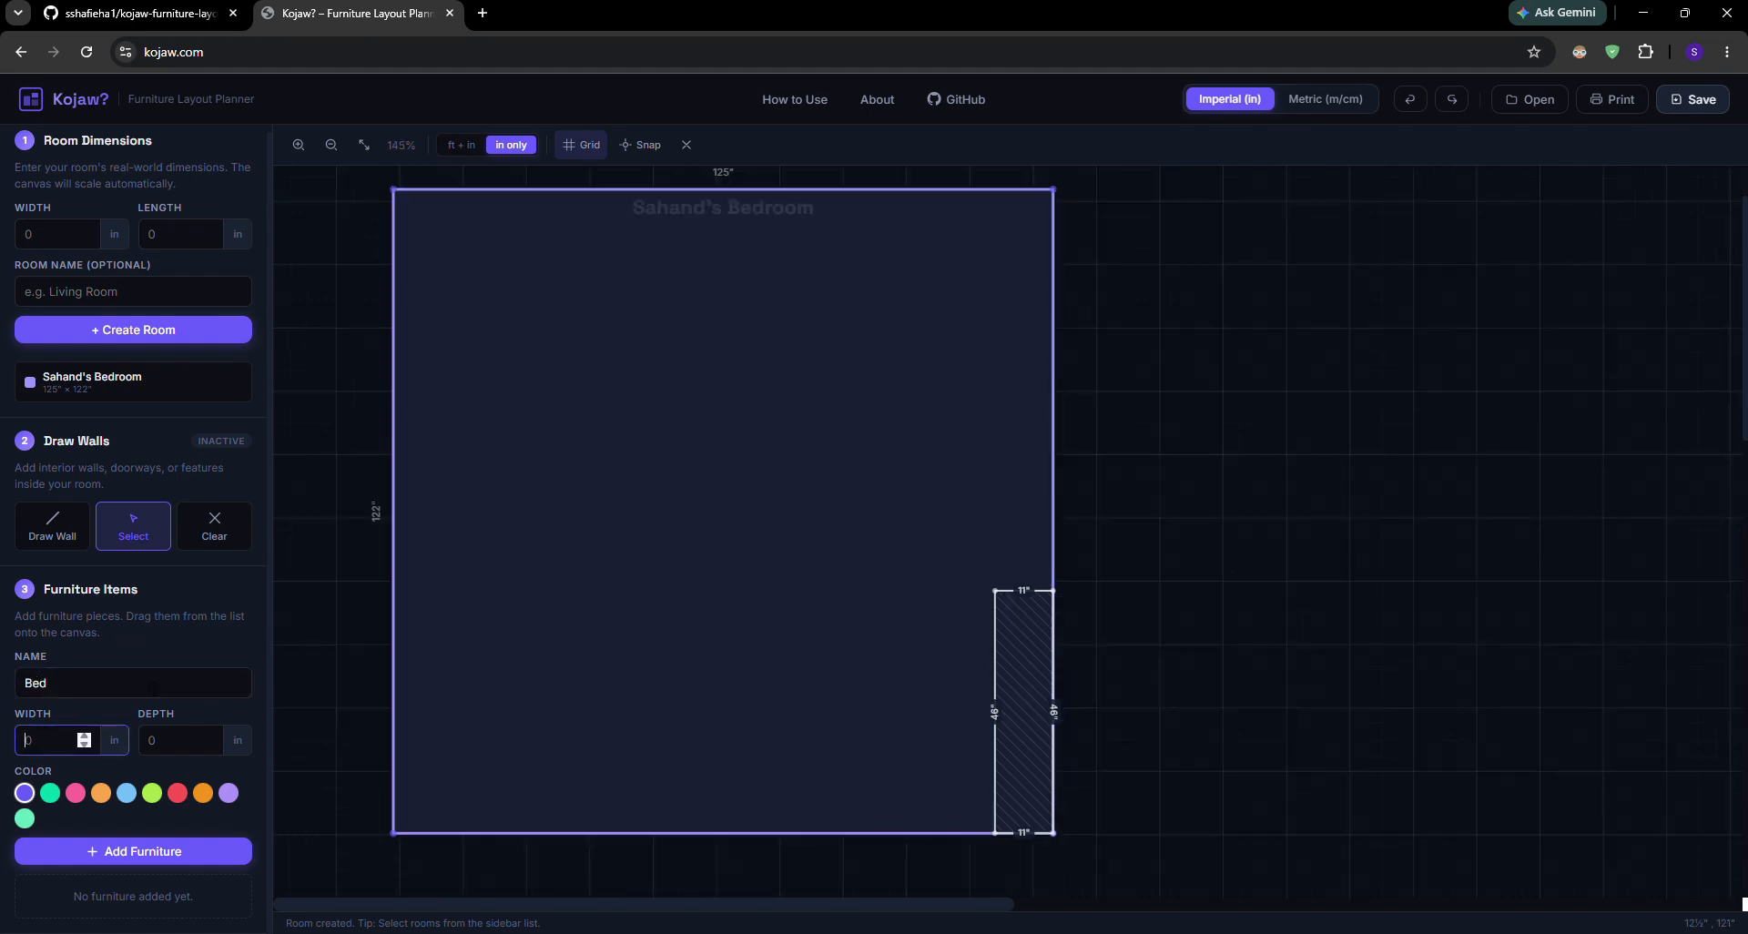
text(57)
key(Tab)
text(79)
click(160, 850)
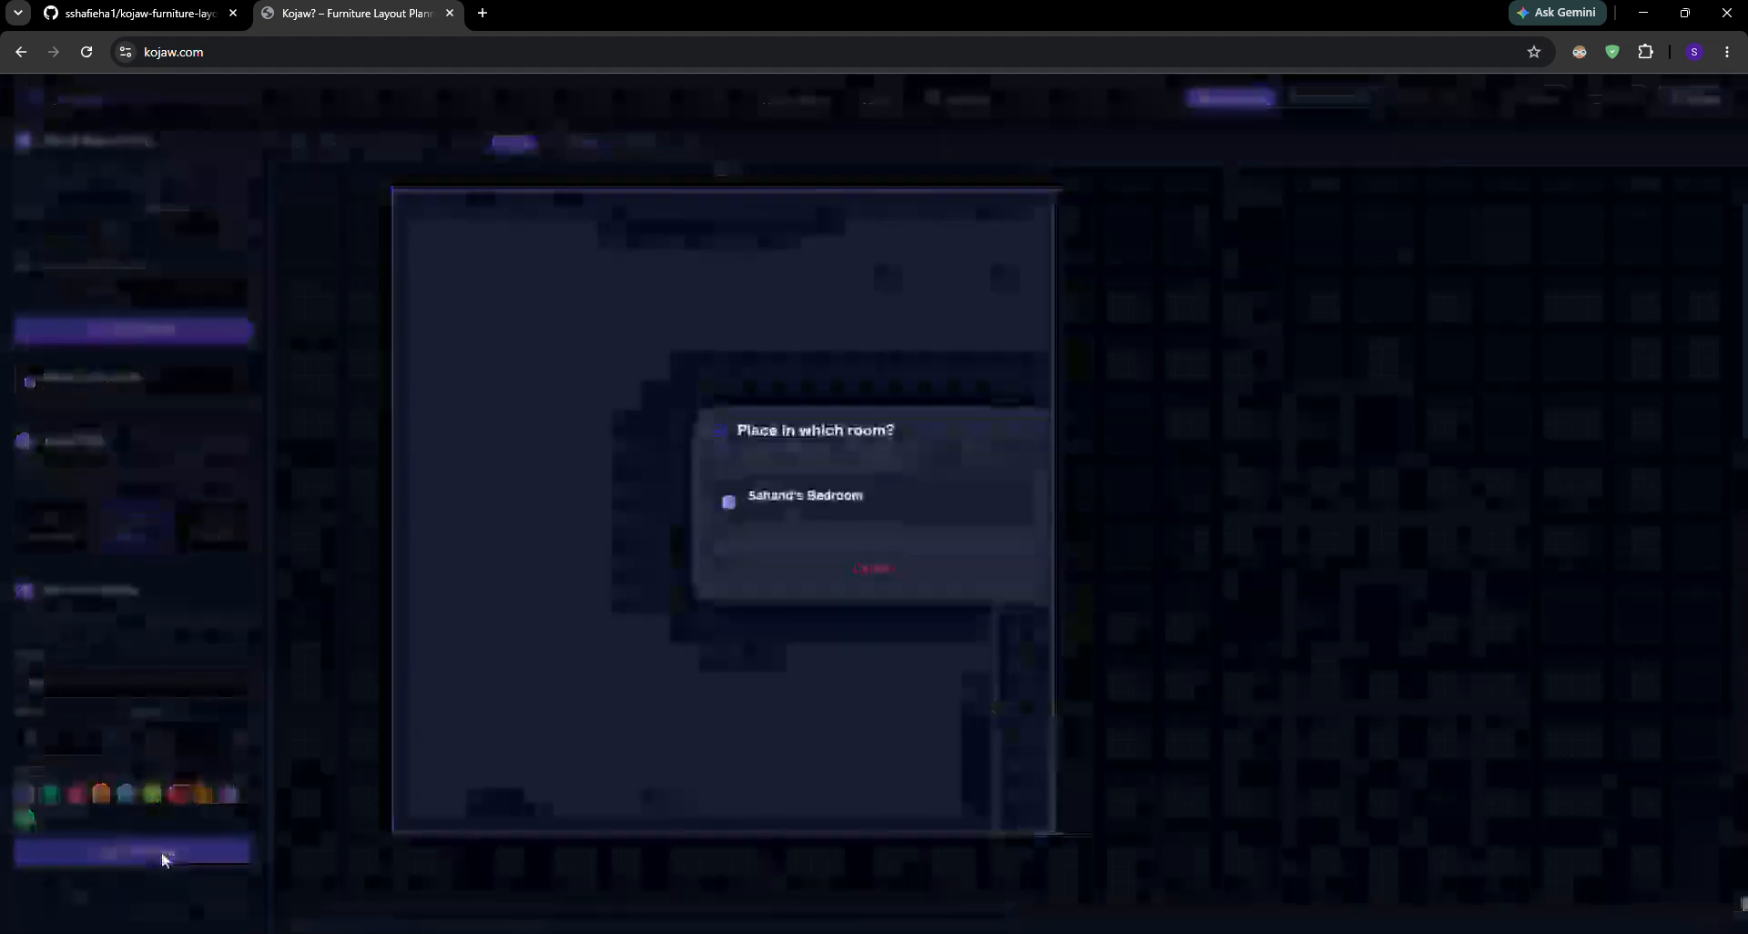
click(810, 511)
Rotate the bed so its long side runs horizontally with its head to the left, and place it in the room's lower-left corner
drag(533, 478, 691, 544)
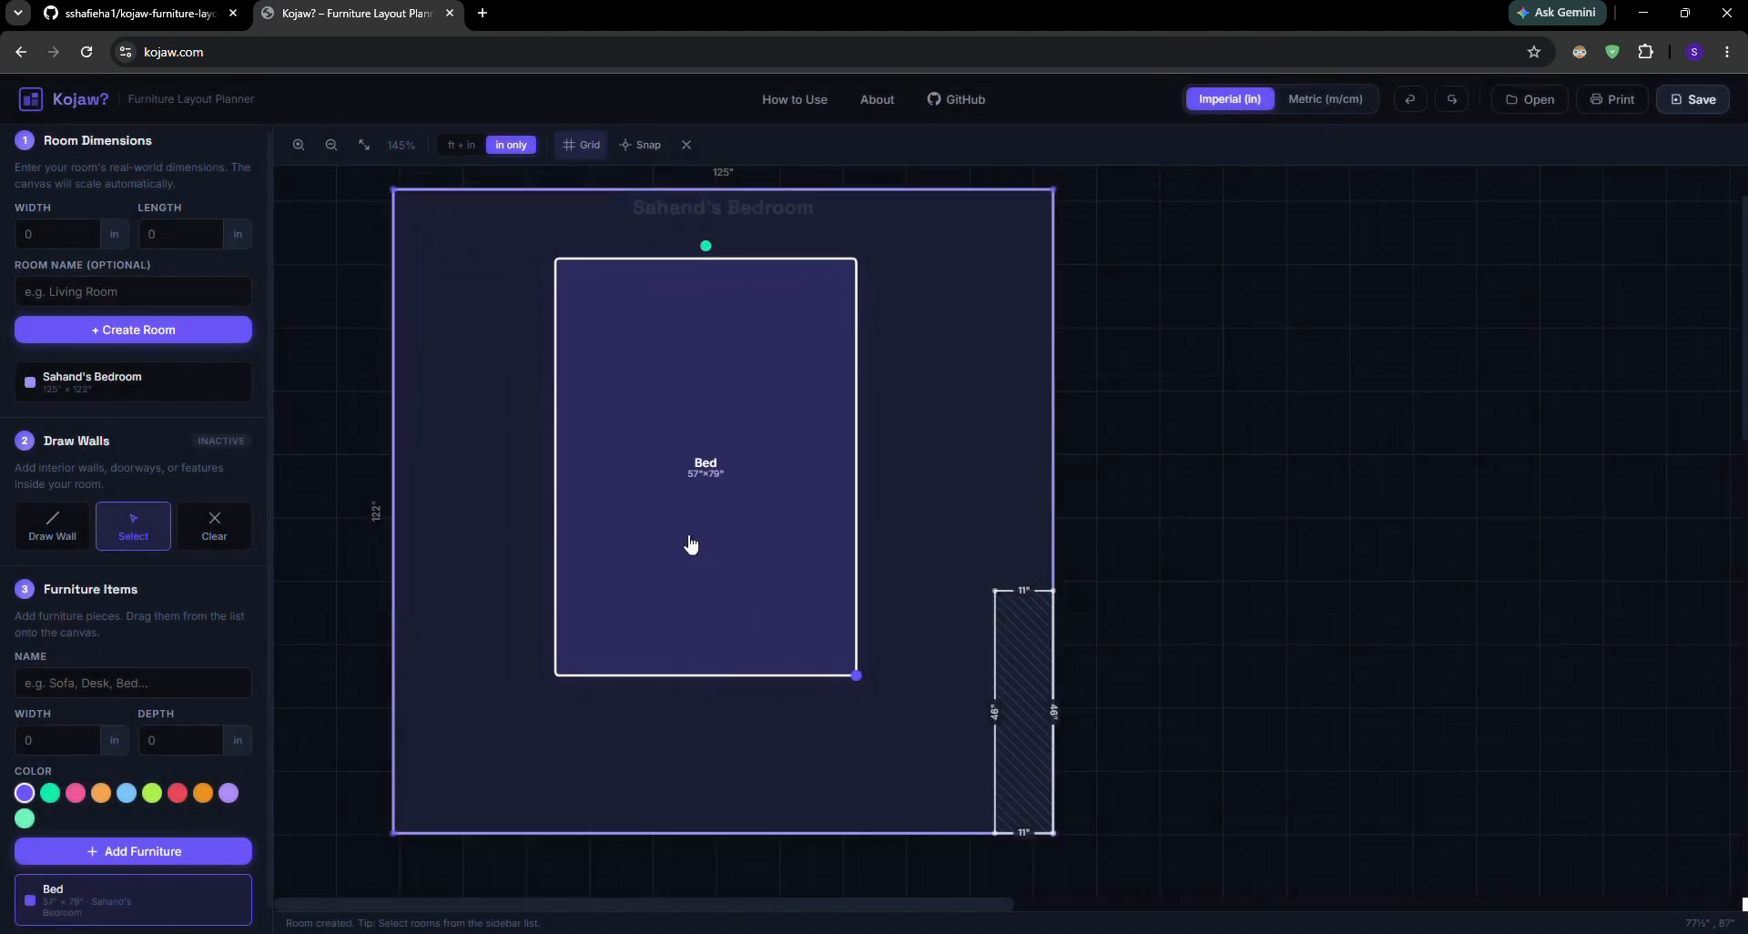
key(r)
key(r)
key(r)
key(r)
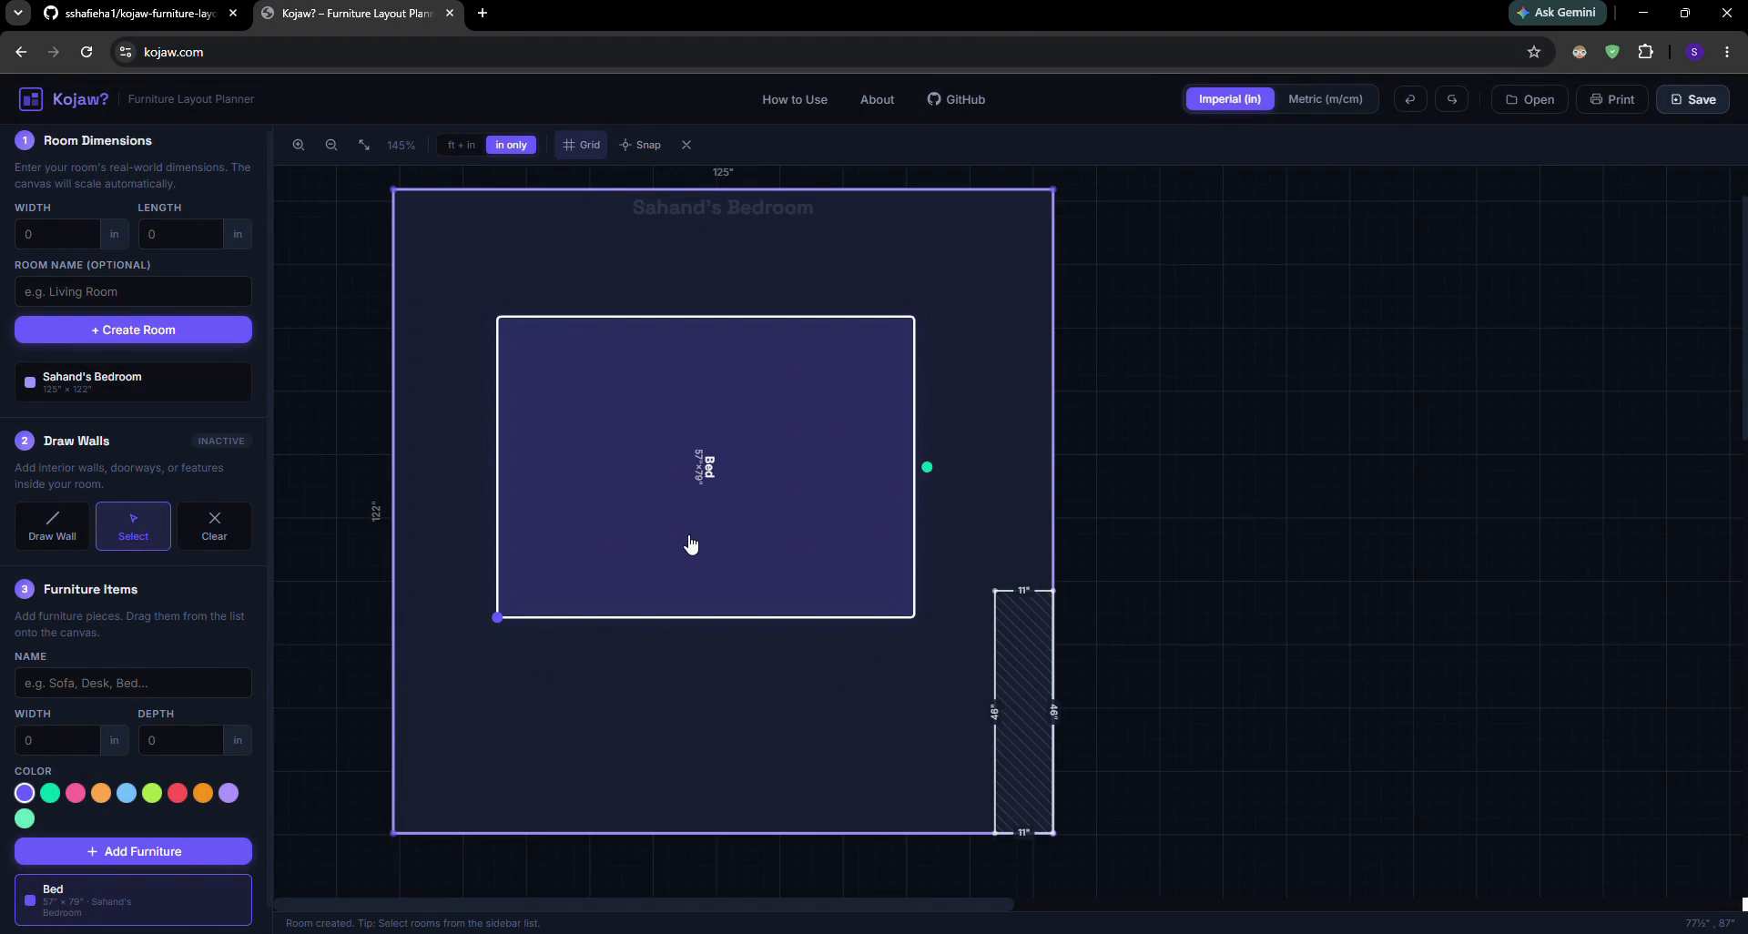
key(r)
key(r)
key(r)
key(r)
key(r)
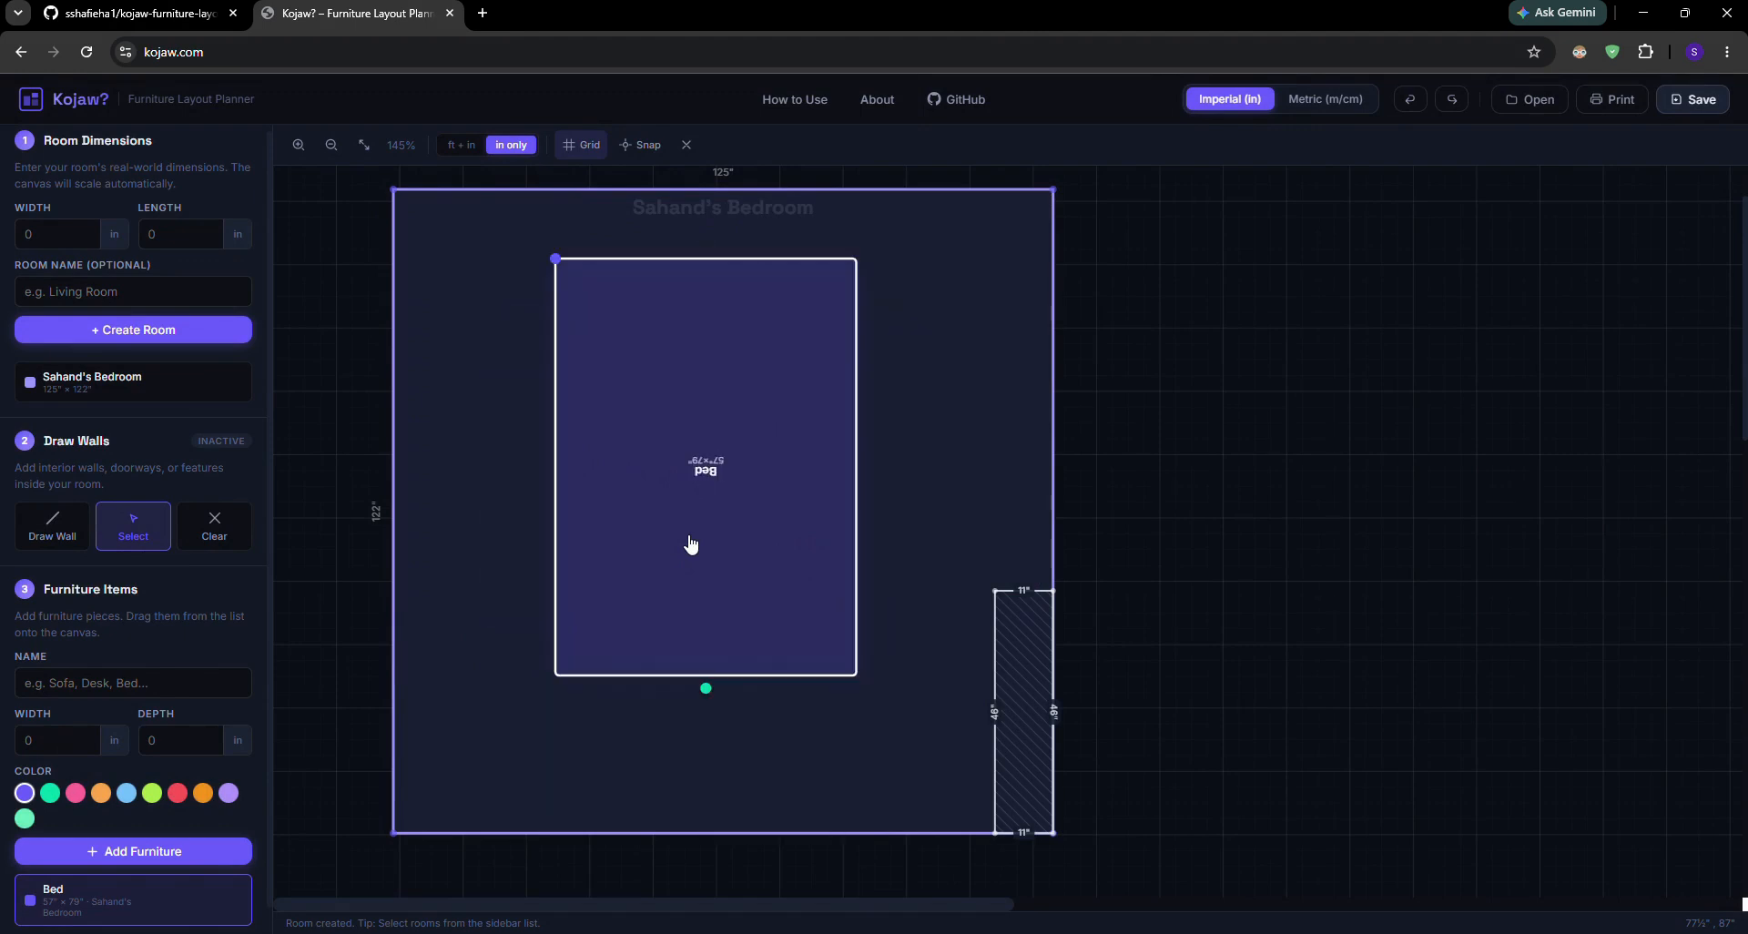
key(r)
drag(691, 543, 567, 801)
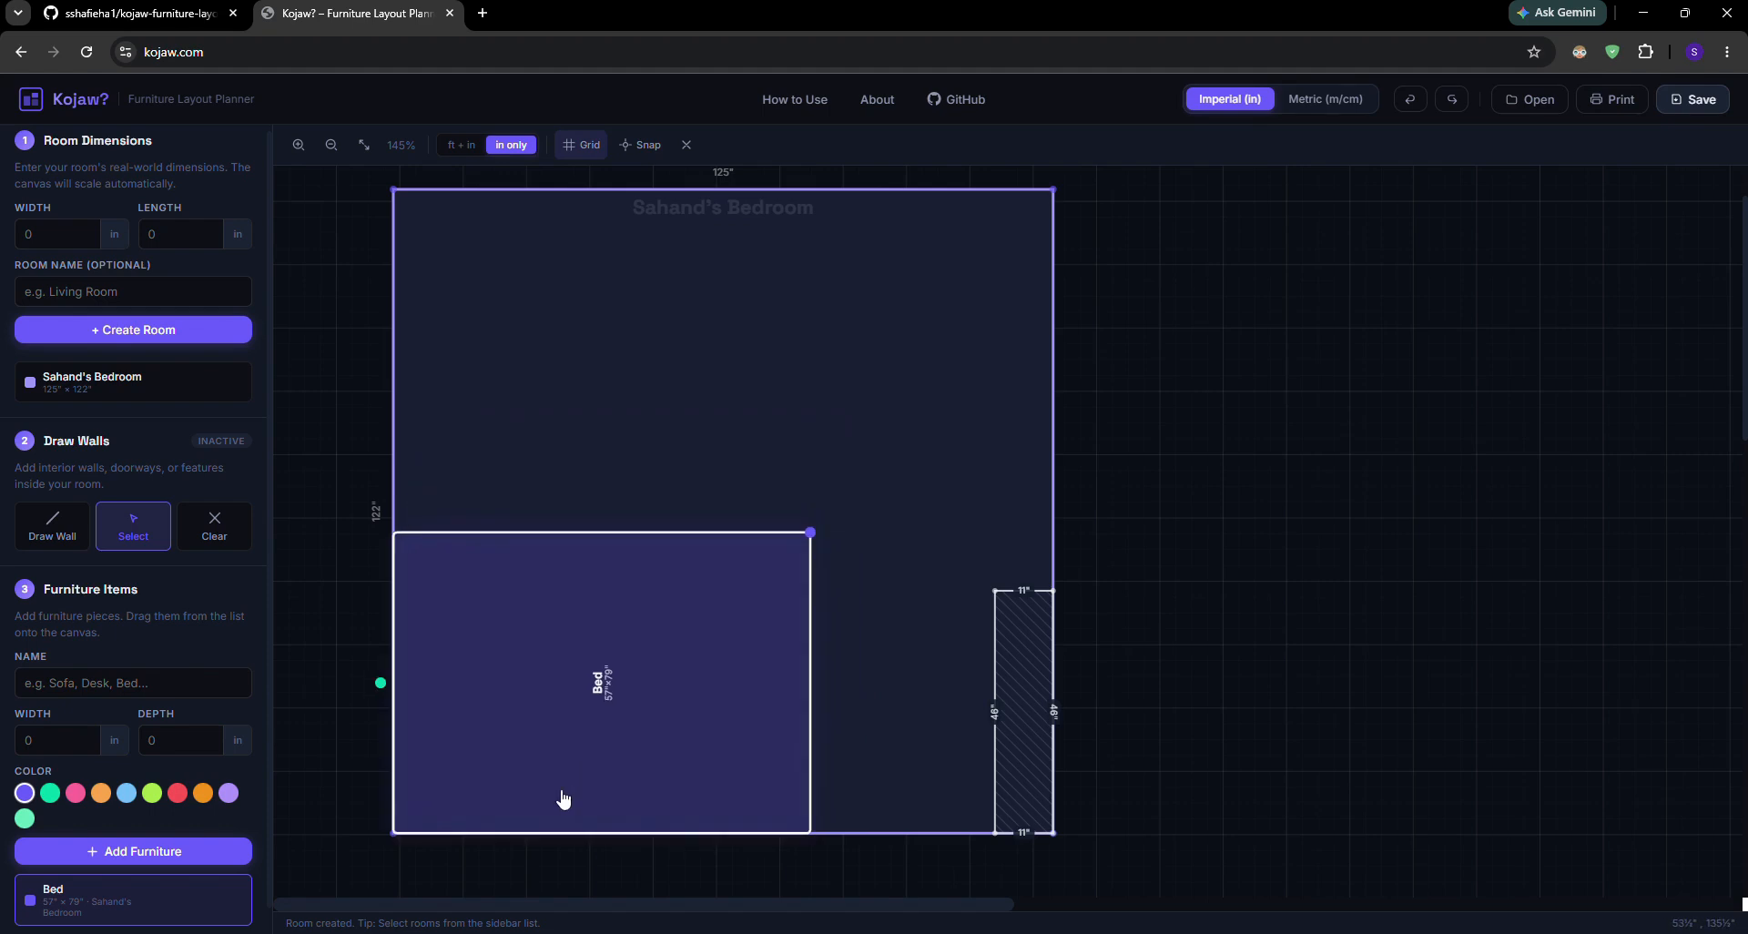
mouse_move(563, 794)
mouse_down()
mouse_move(690, 729)
mouse_move(659, 707)
mouse_move(618, 737)
mouse_move(689, 603)
mouse_move(559, 812)
mouse_up()
Rotate the bed through several orientations in the middle of the room and return it sideways to the lower-left corner
key(r)
drag(593, 704, 727, 521)
key(r)
key(r)
key(r)
key(r)
key(r)
key(r)
key(r)
key(r)
key(r)
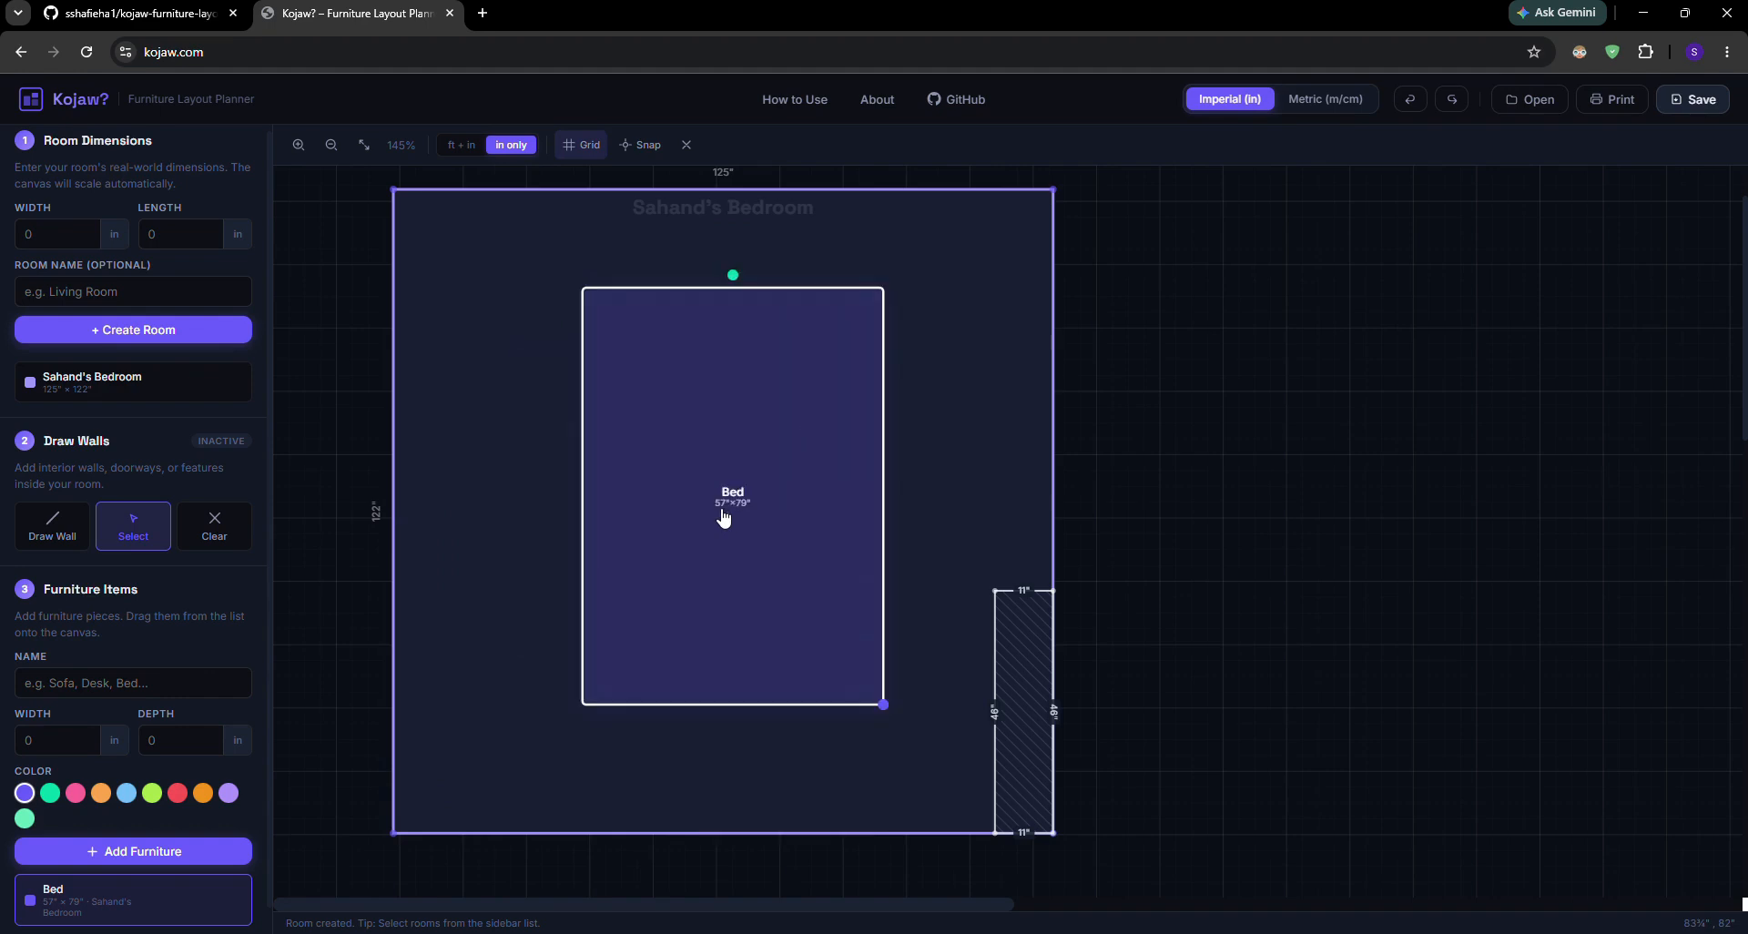
key(r)
key(r)
key(r)
drag(730, 507, 189, 822)
Add a pink furniture item named Dresser, 36 inches wide and 18 inches deep, to the bedroom
scroll(189, 822, down, 1)
click(115, 655)
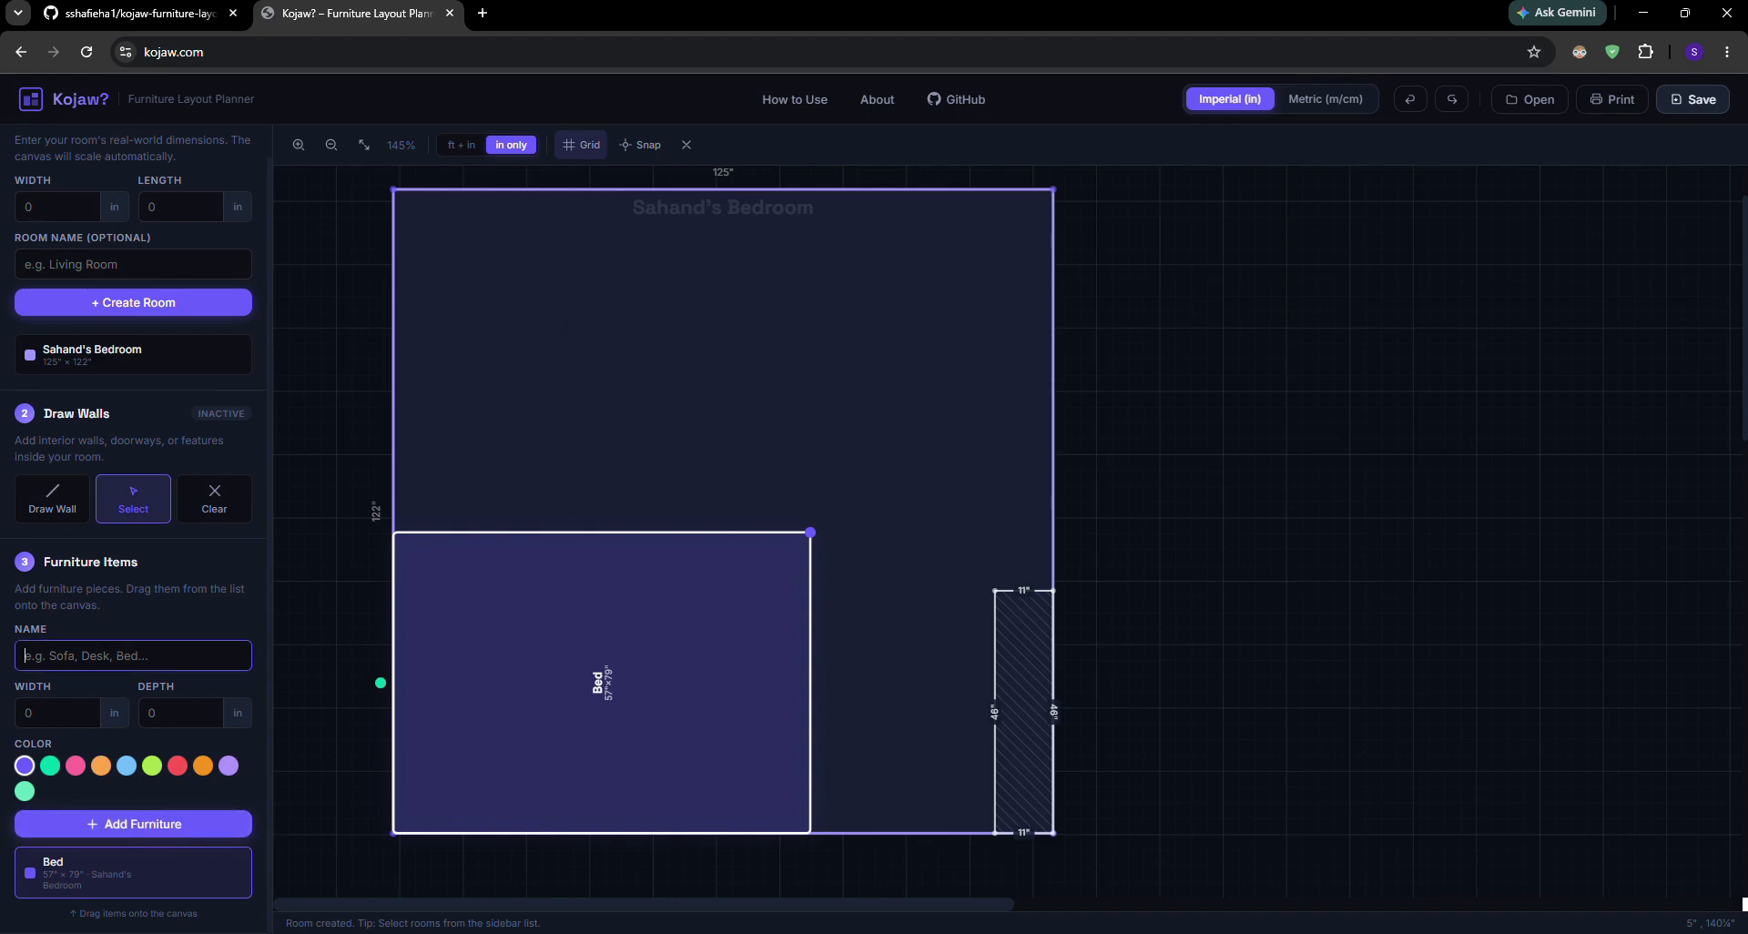
text(Dresser)
click(48, 713)
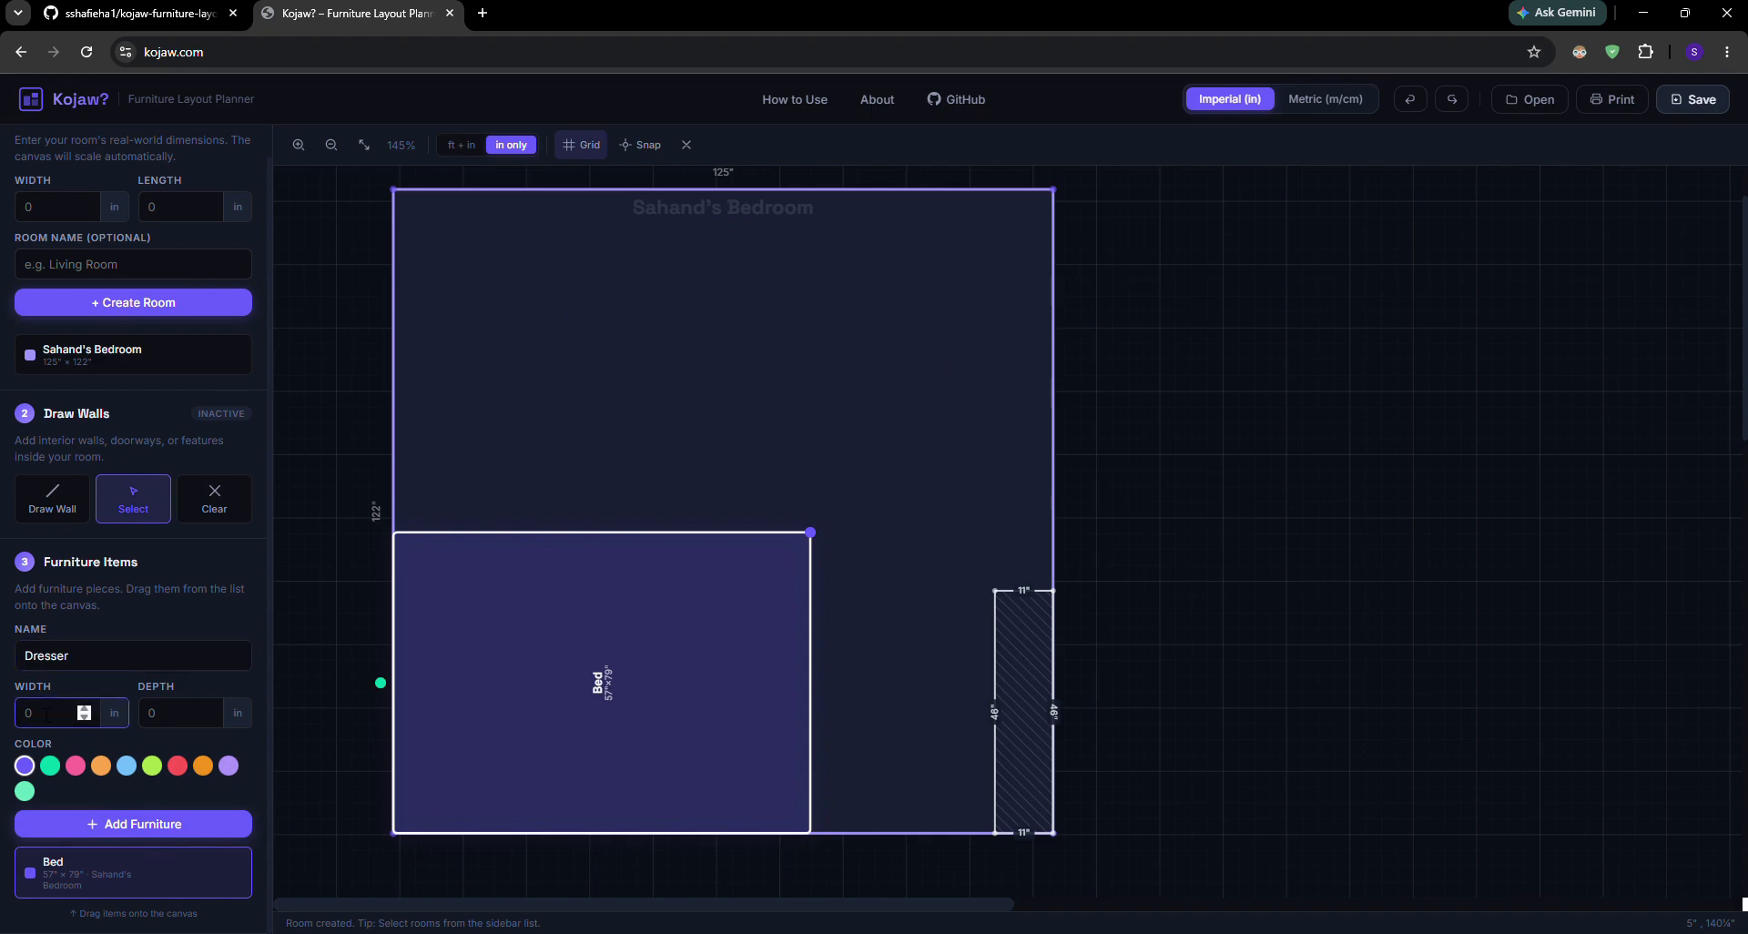
text(36)
key(Tab)
text(18)
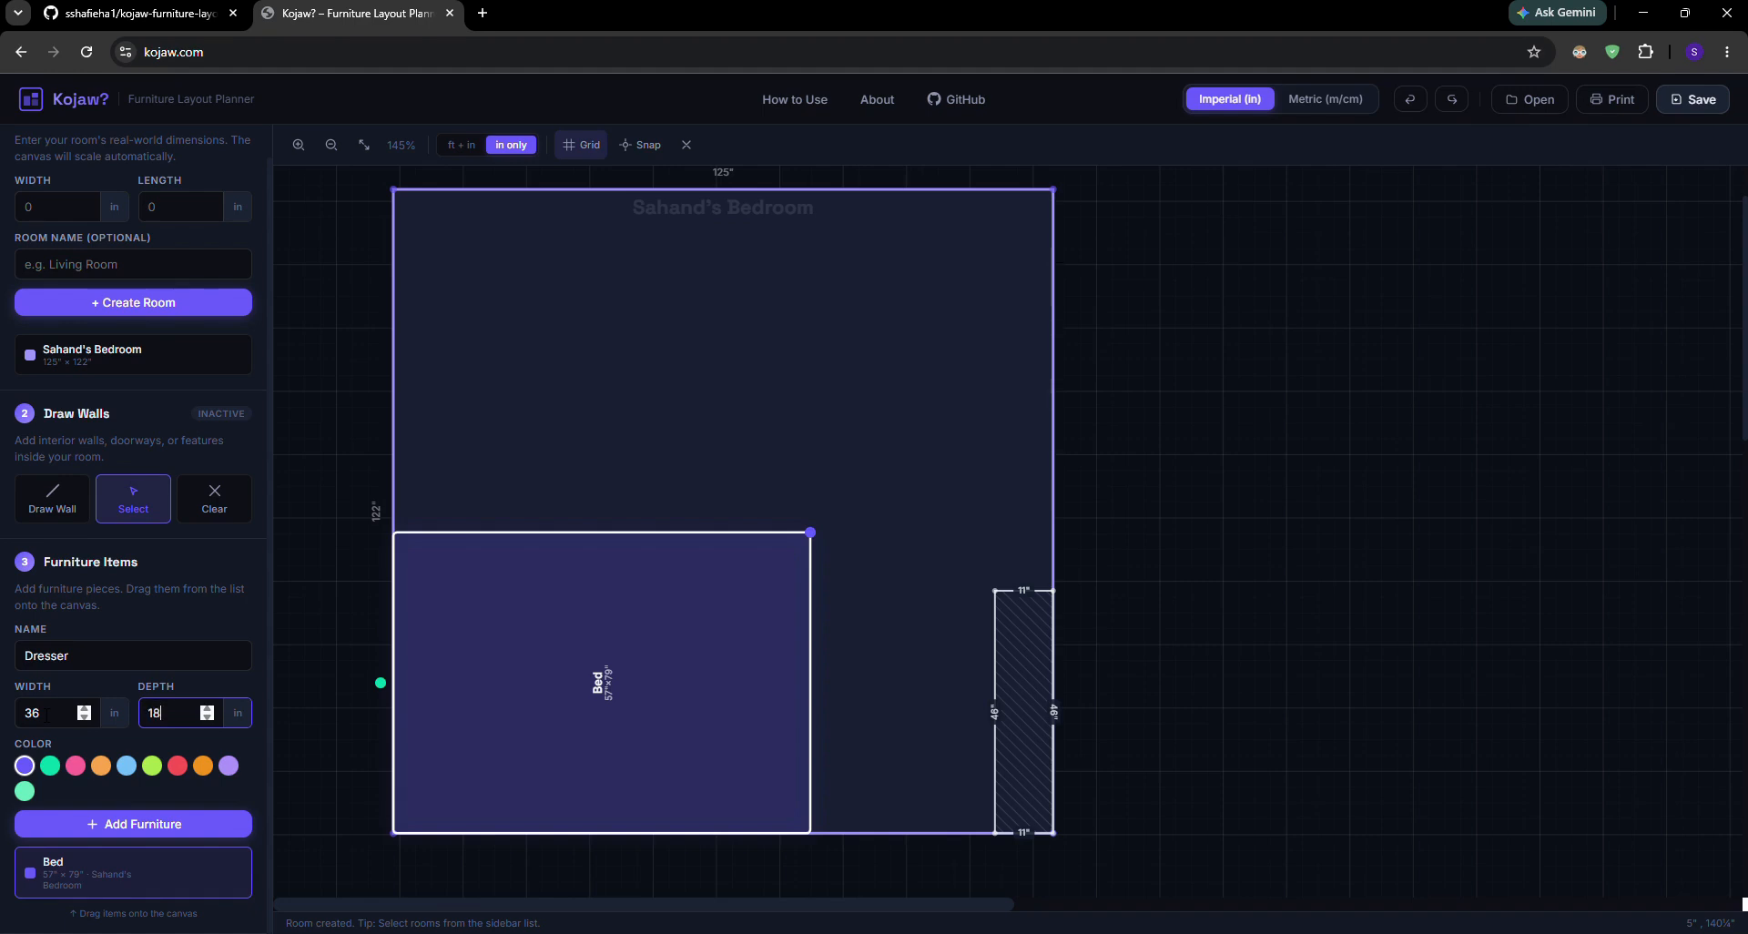
click(126, 826)
click(785, 501)
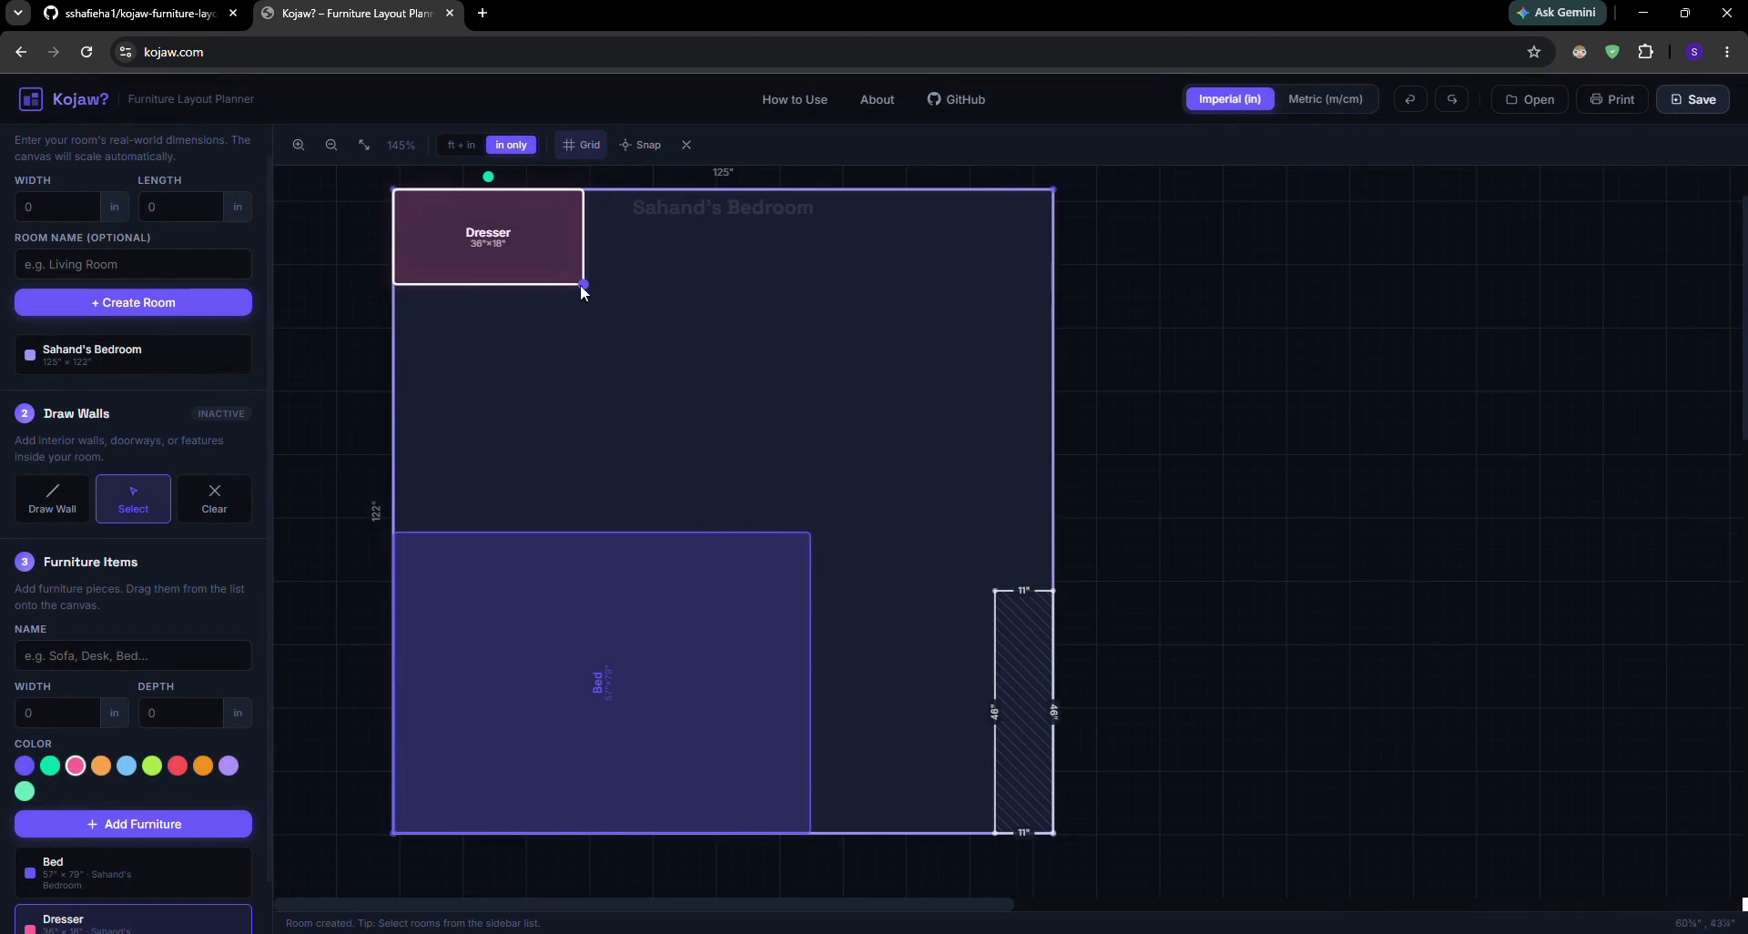
Rotate the dresser so it stands lengthwise along the room's left wall, and place it directly above the bed
drag(534, 253, 845, 369)
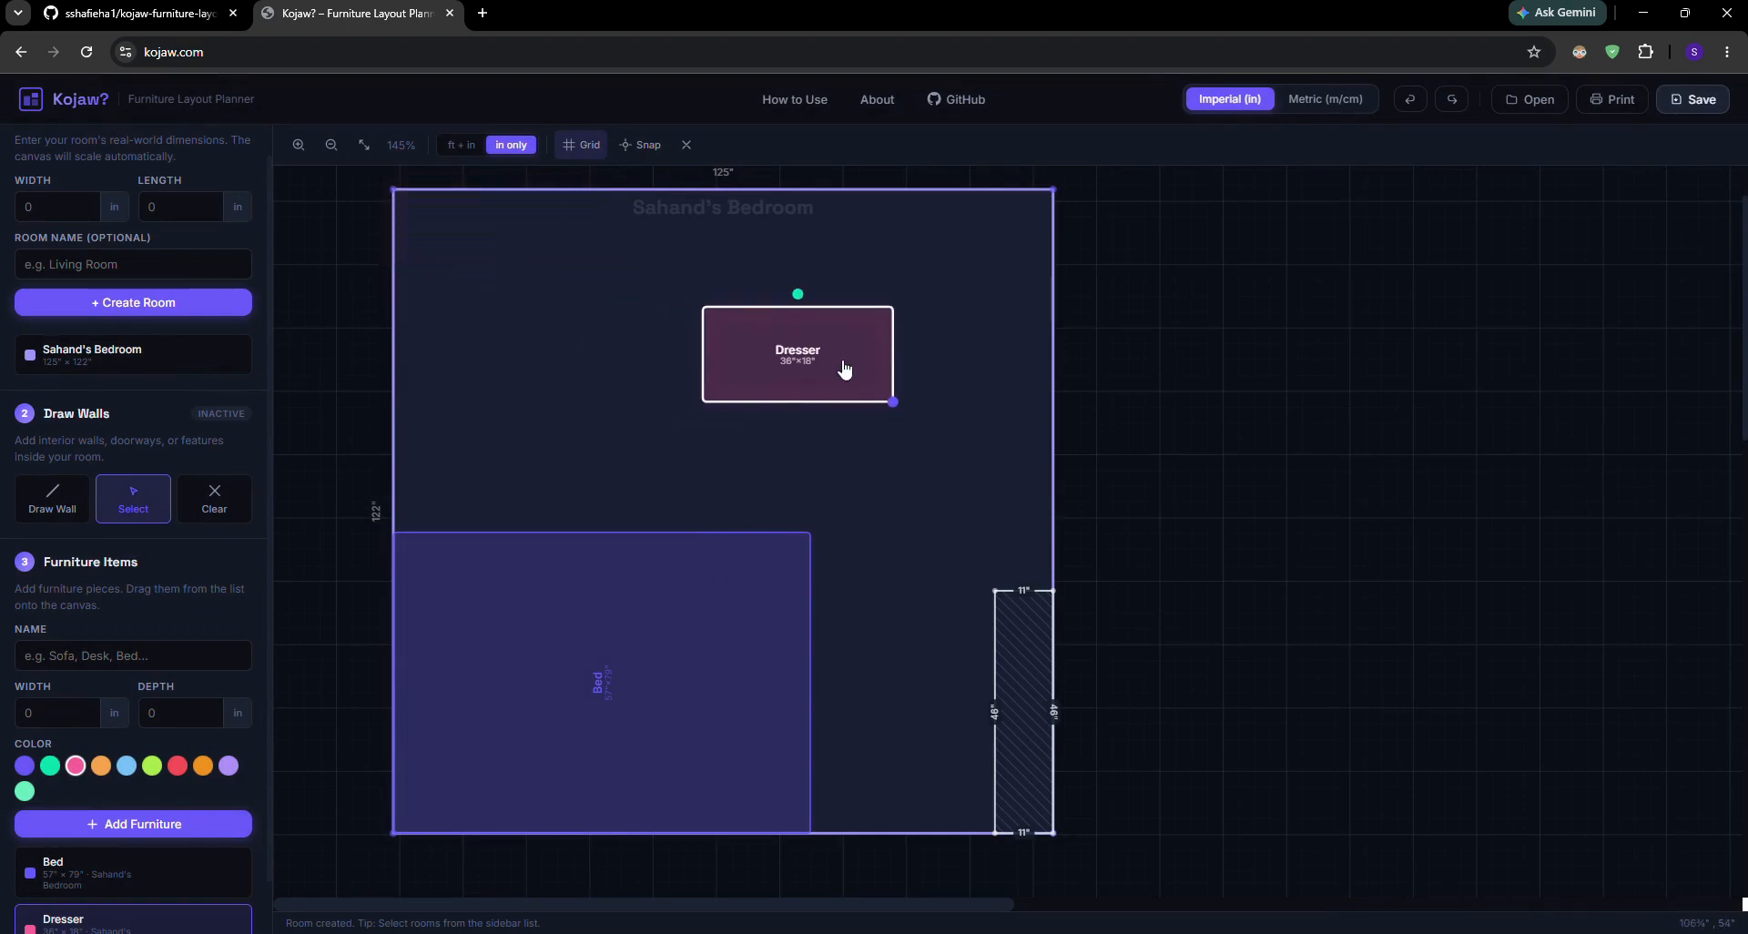
key(r)
key(r)
key(r)
drag(825, 365, 429, 460)
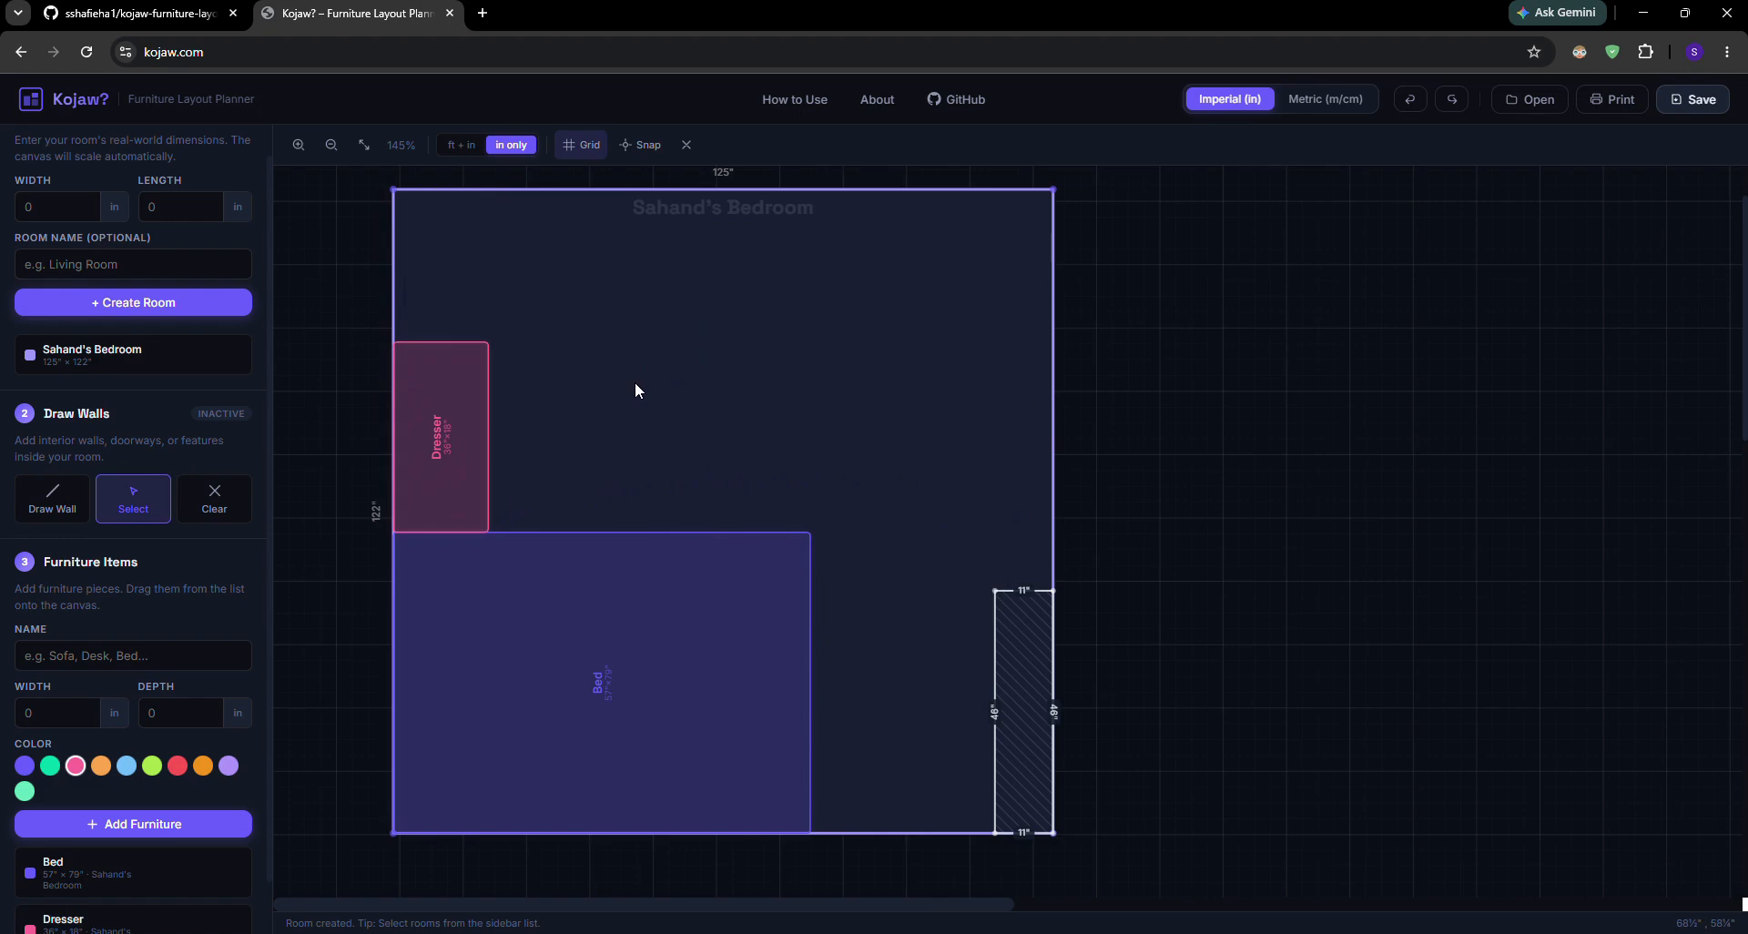
Save the design as my-floorplan.floorplan
click(1728, 103)
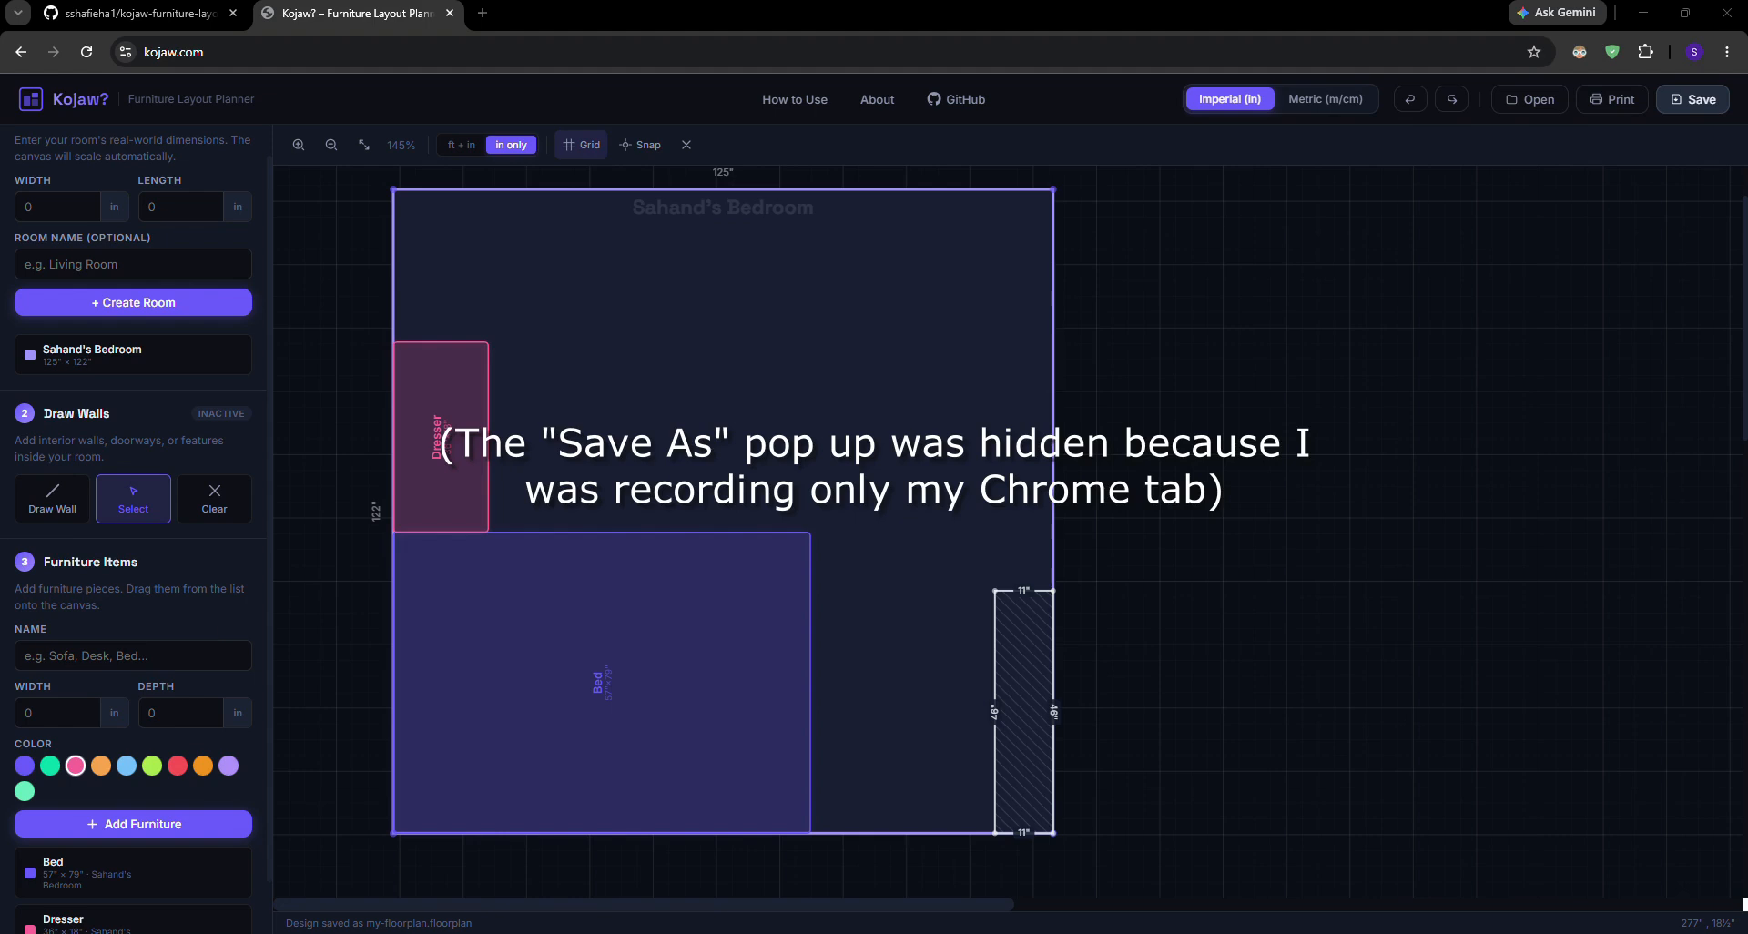
click(1124, 689)
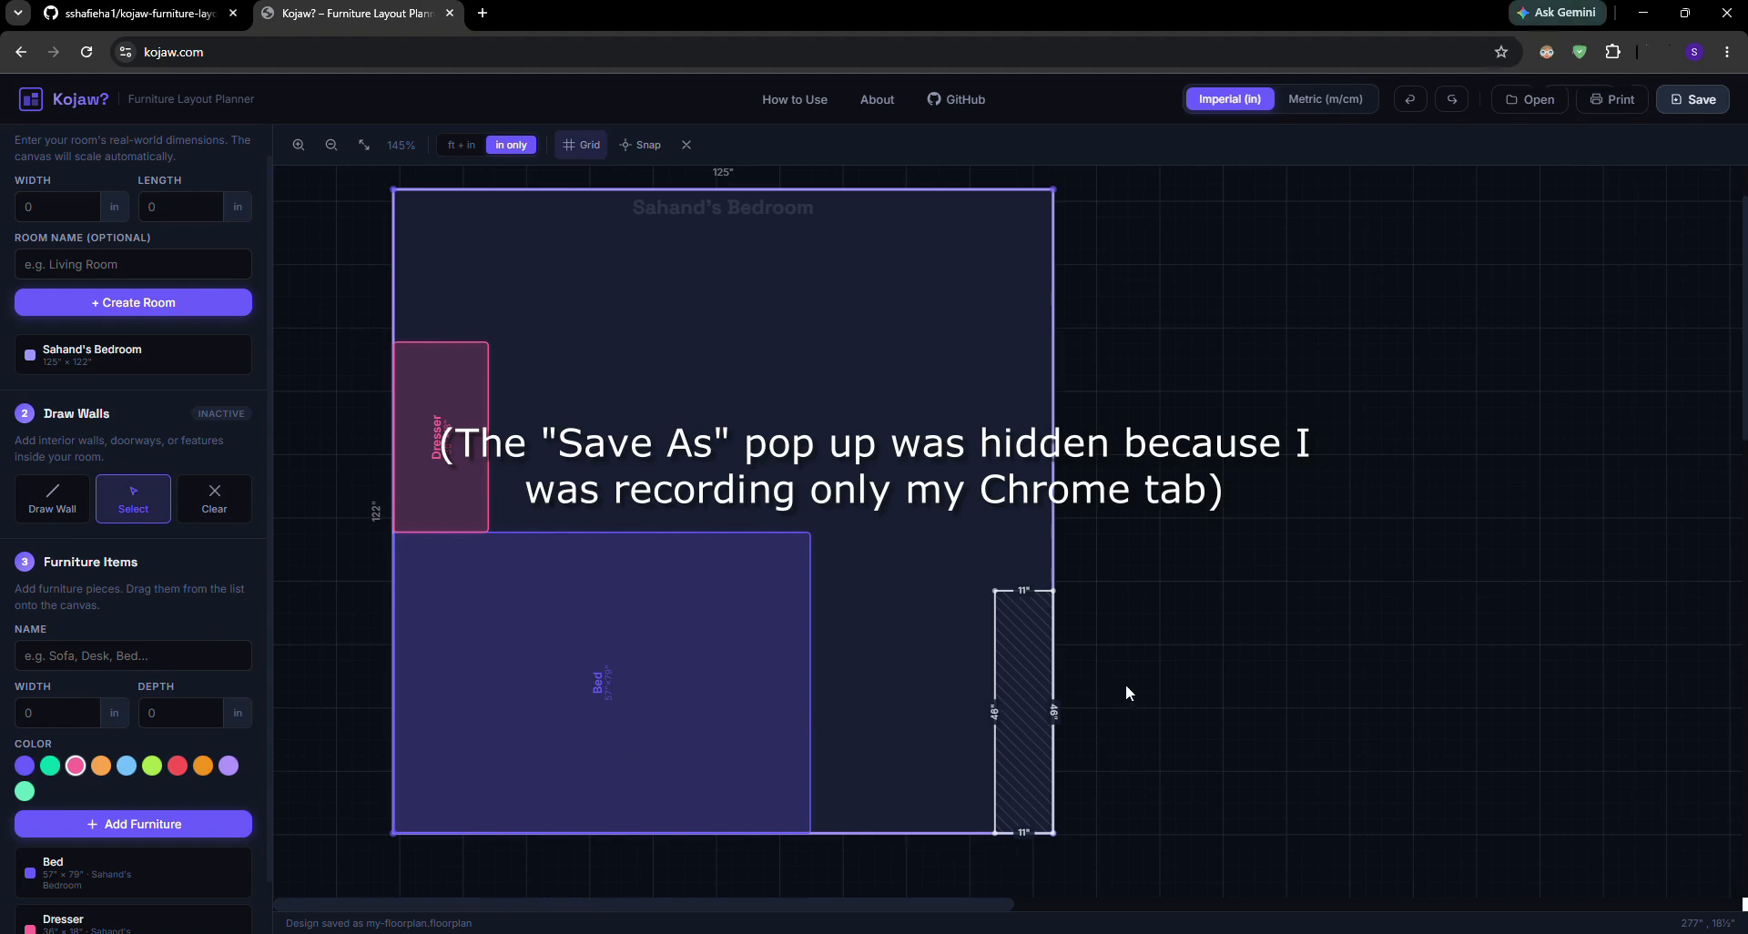
Reload the planner page and open the saved demo1.floorplan design
click(86, 52)
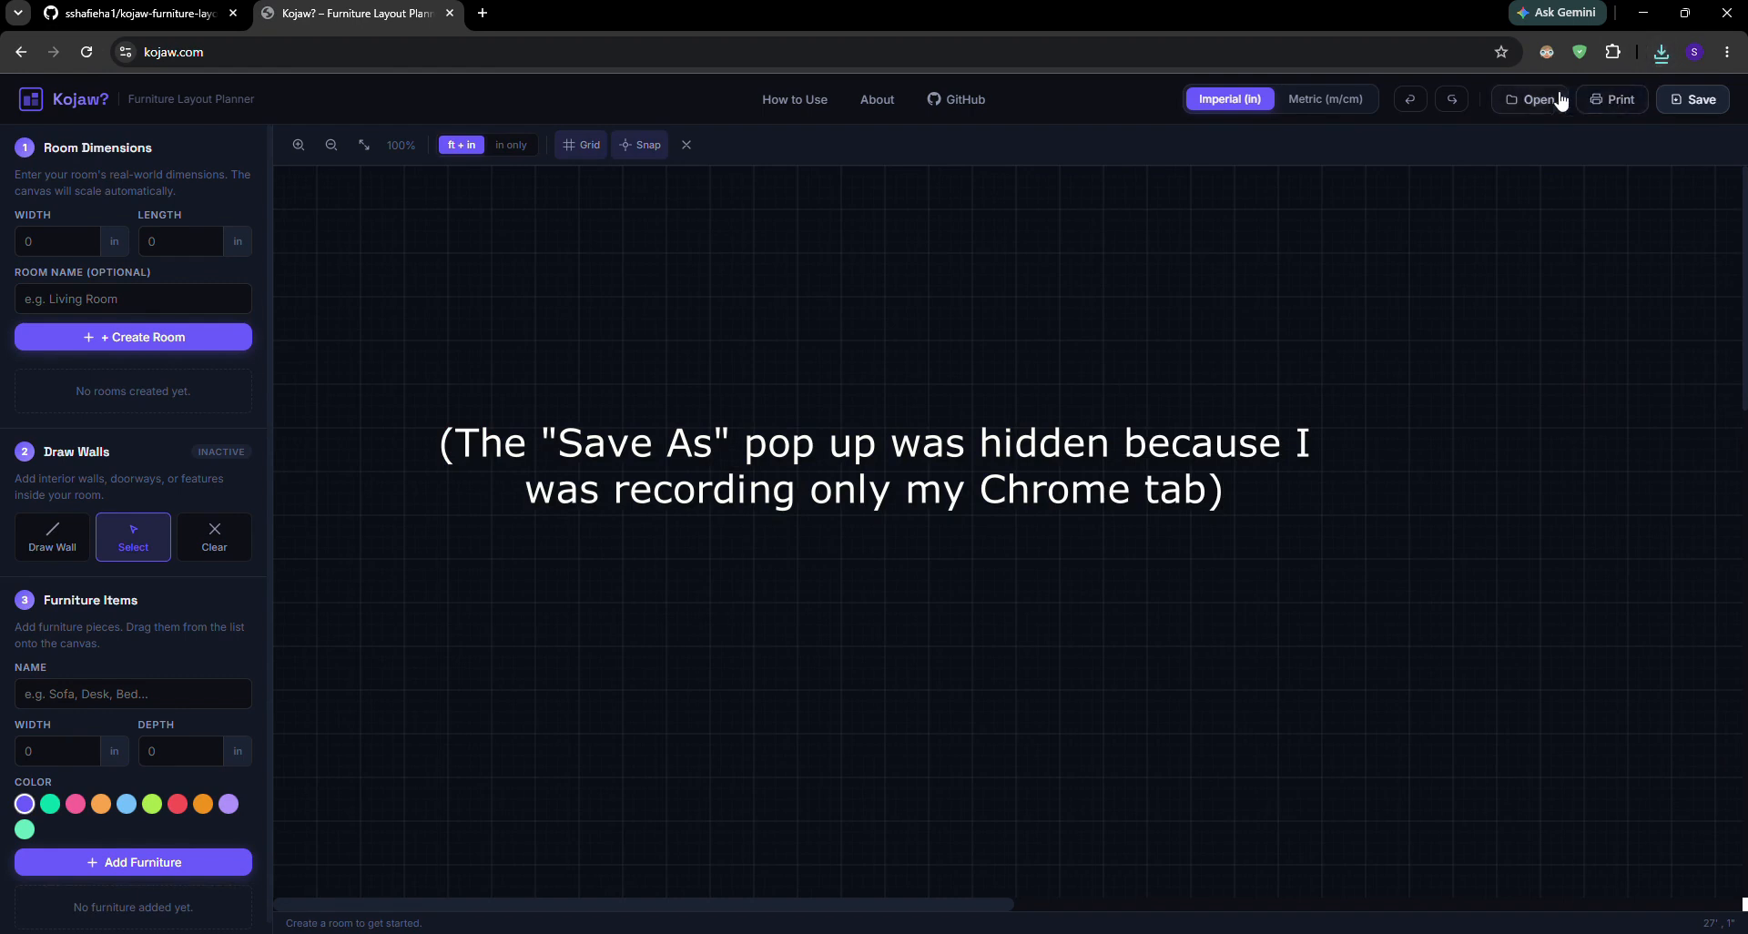
click(1500, 109)
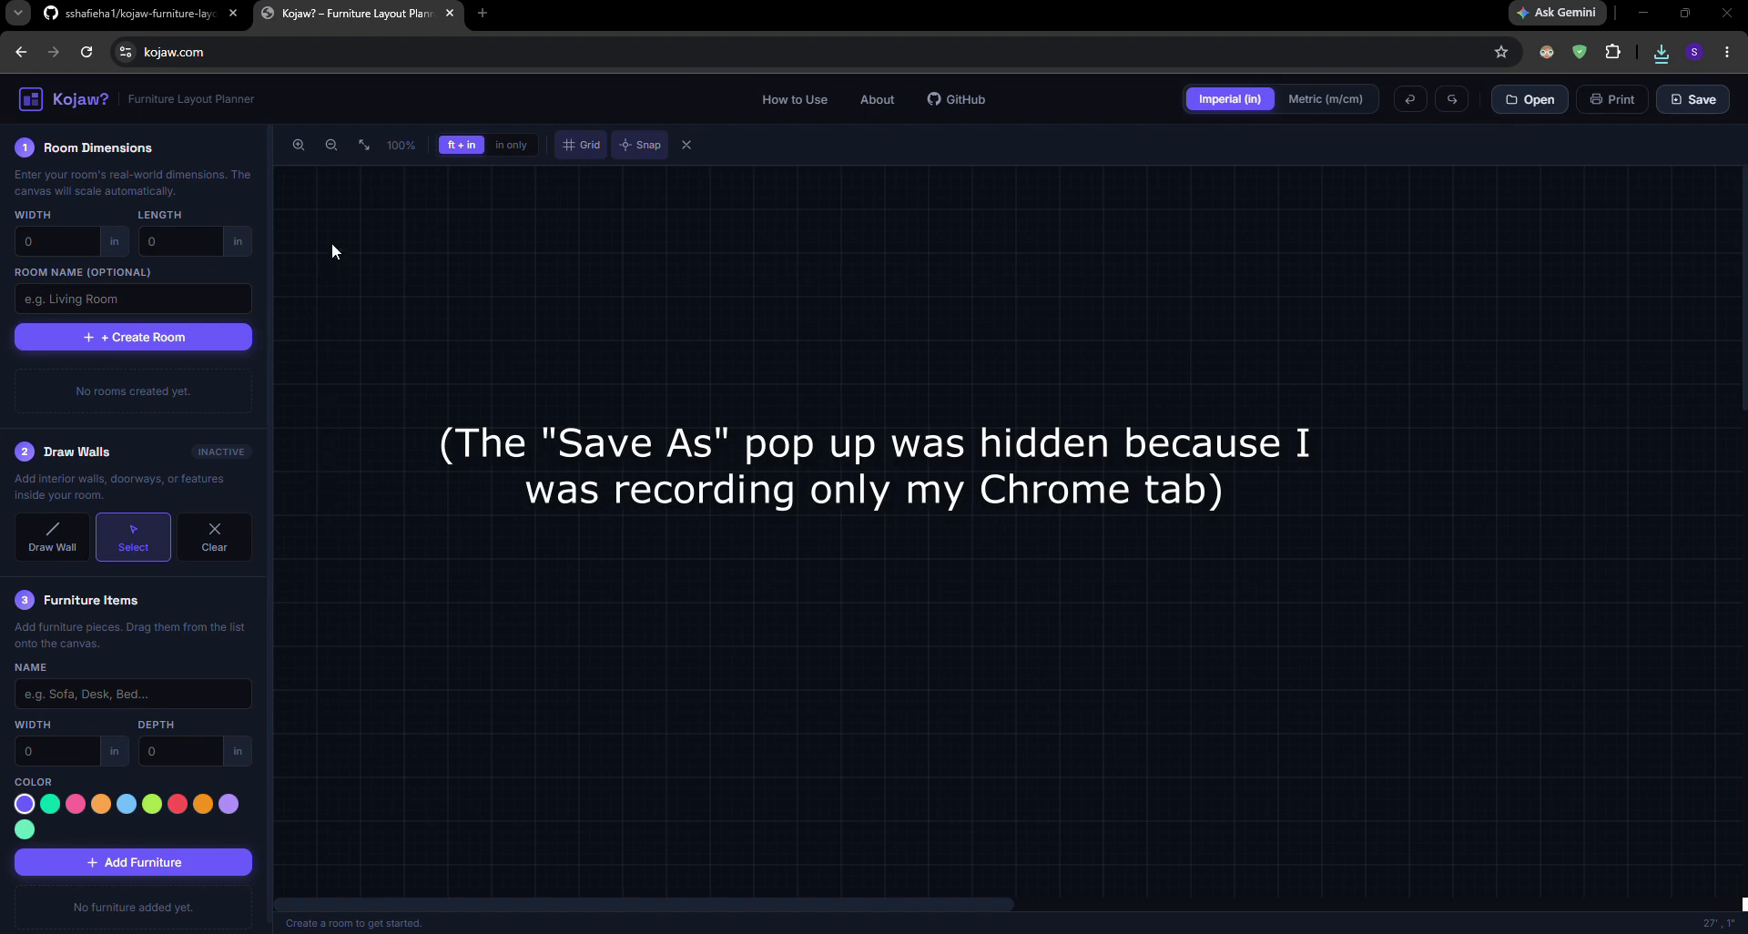
double_click(335, 175)
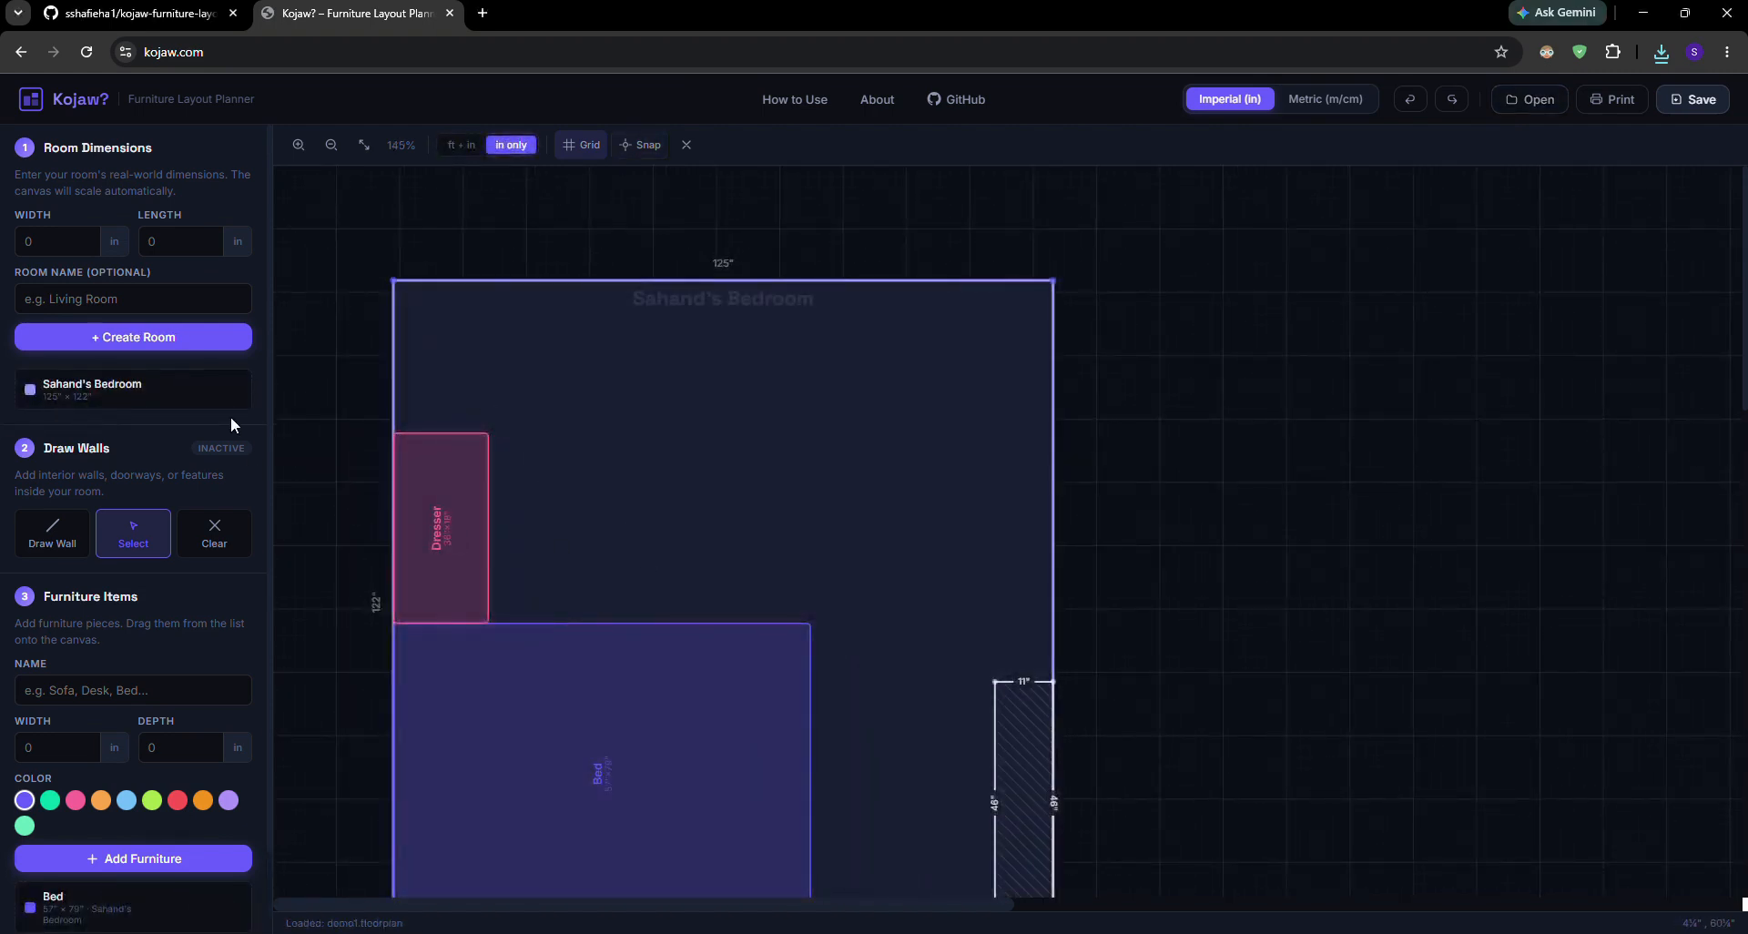
Reposition the bedroom up and to the right on the canvas, and shift the dresser slightly away from the room's left wall
click(160, 398)
drag(574, 456, 439, 479)
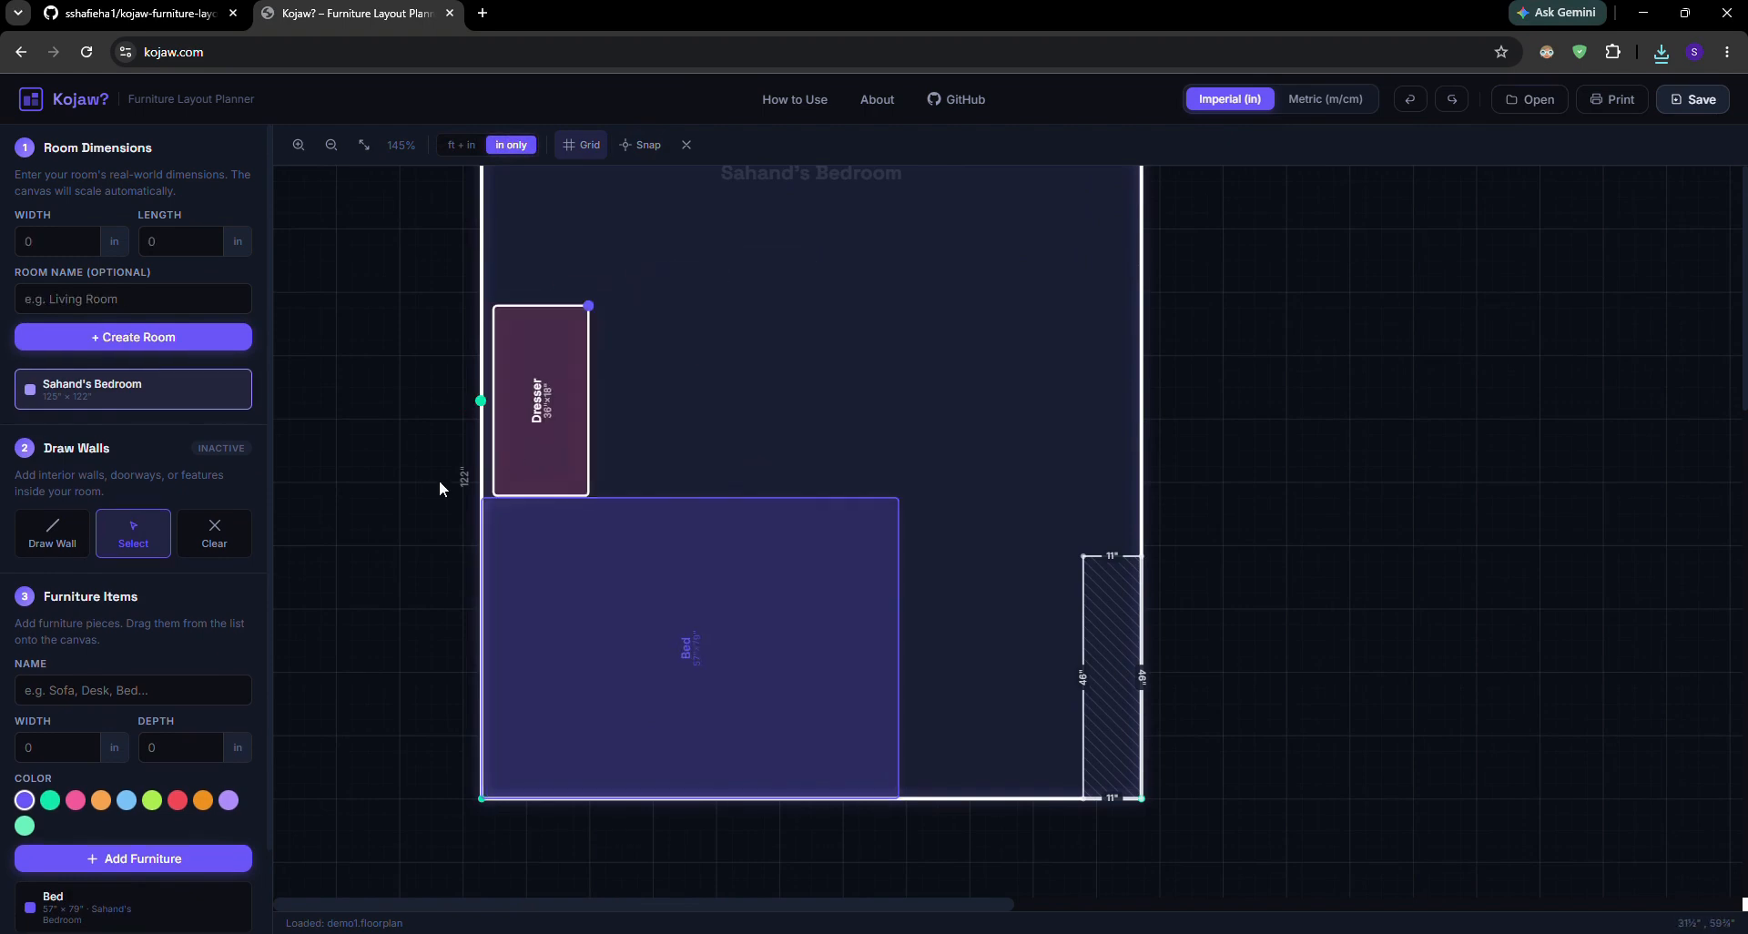
Review the planner's How to Use instructions and About information, and close the information window
click(792, 99)
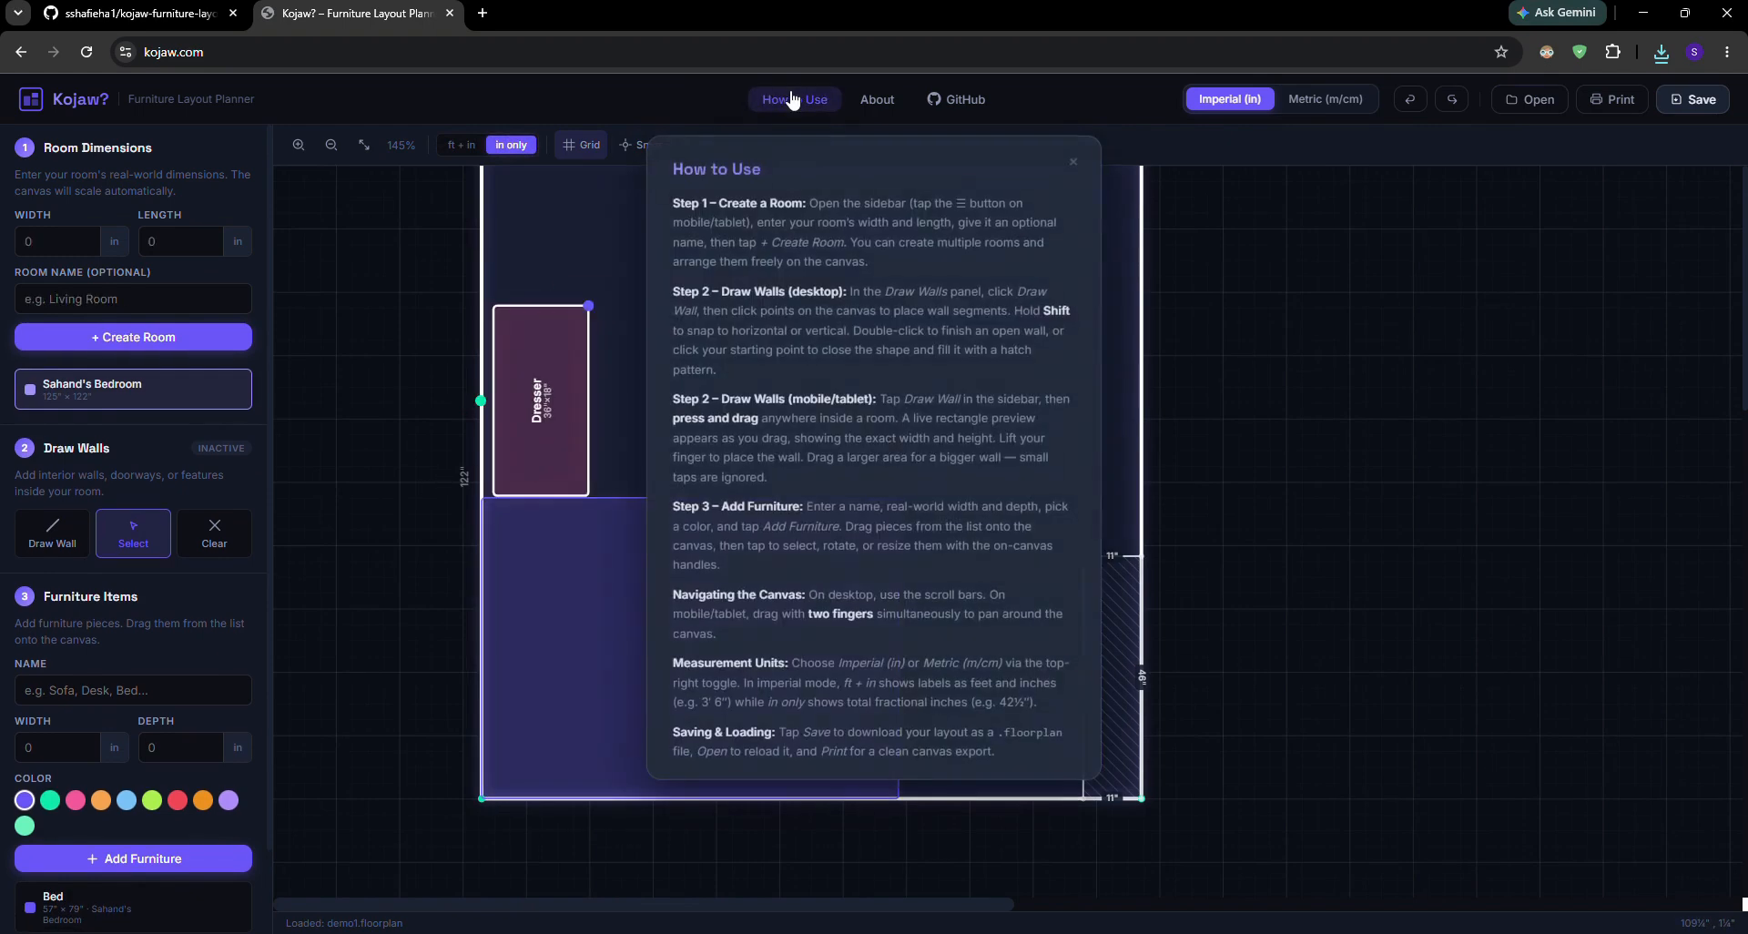
click(876, 102)
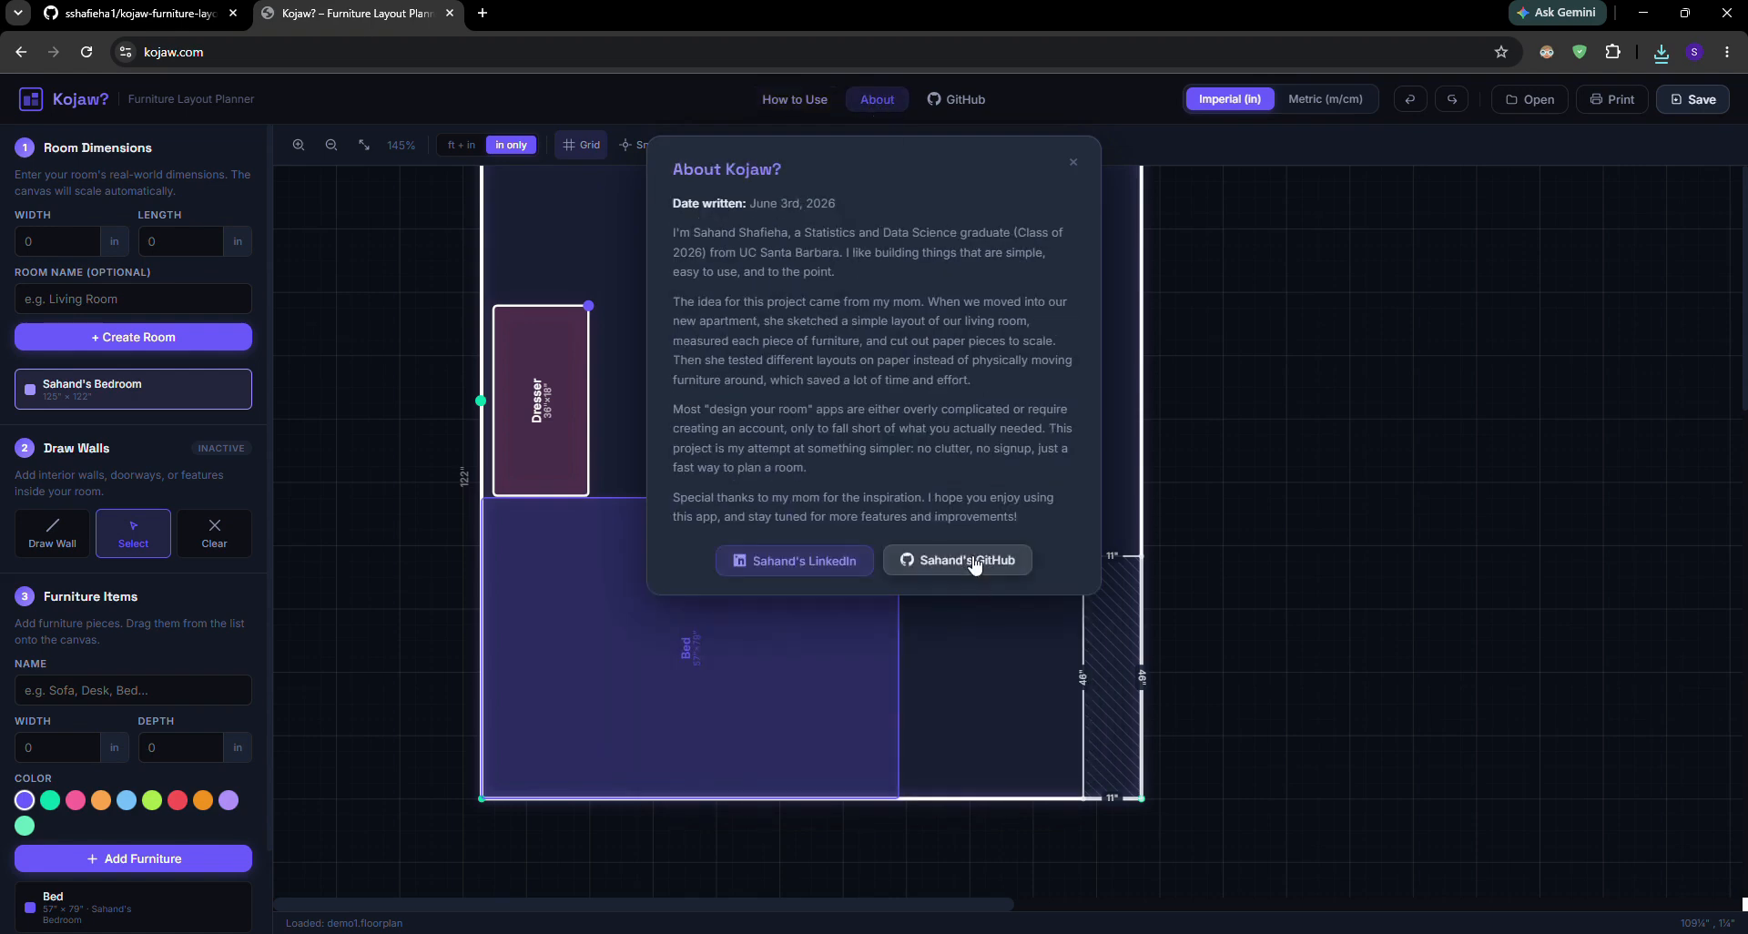
click(792, 100)
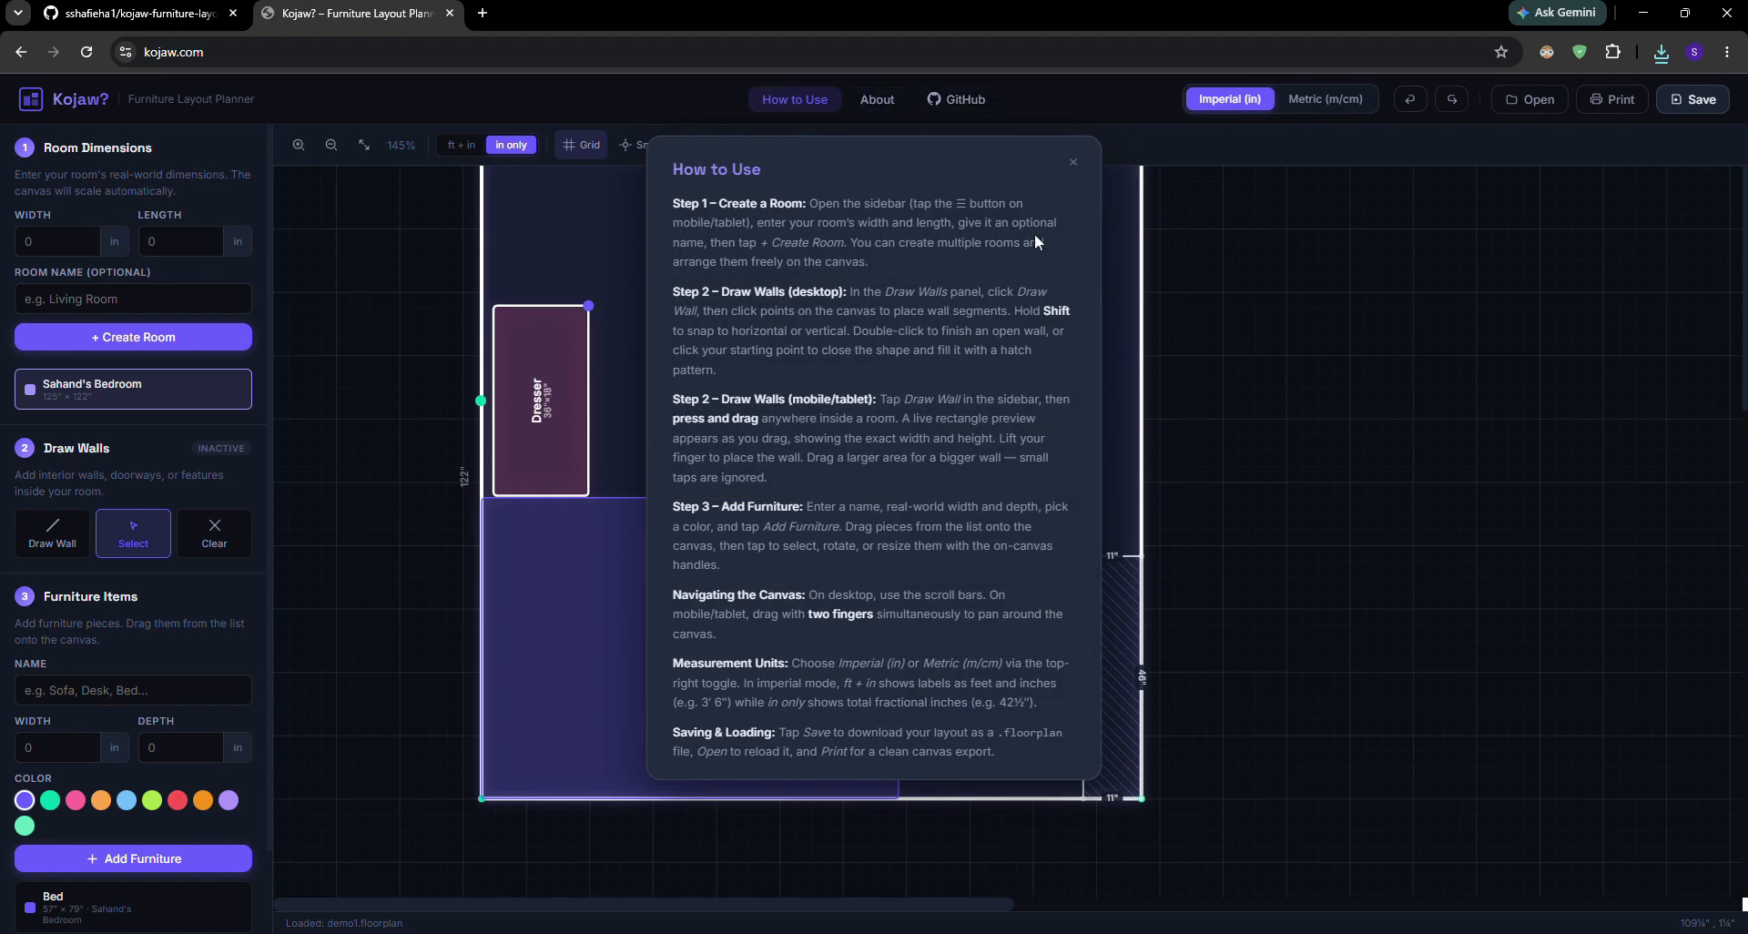
click(1127, 376)
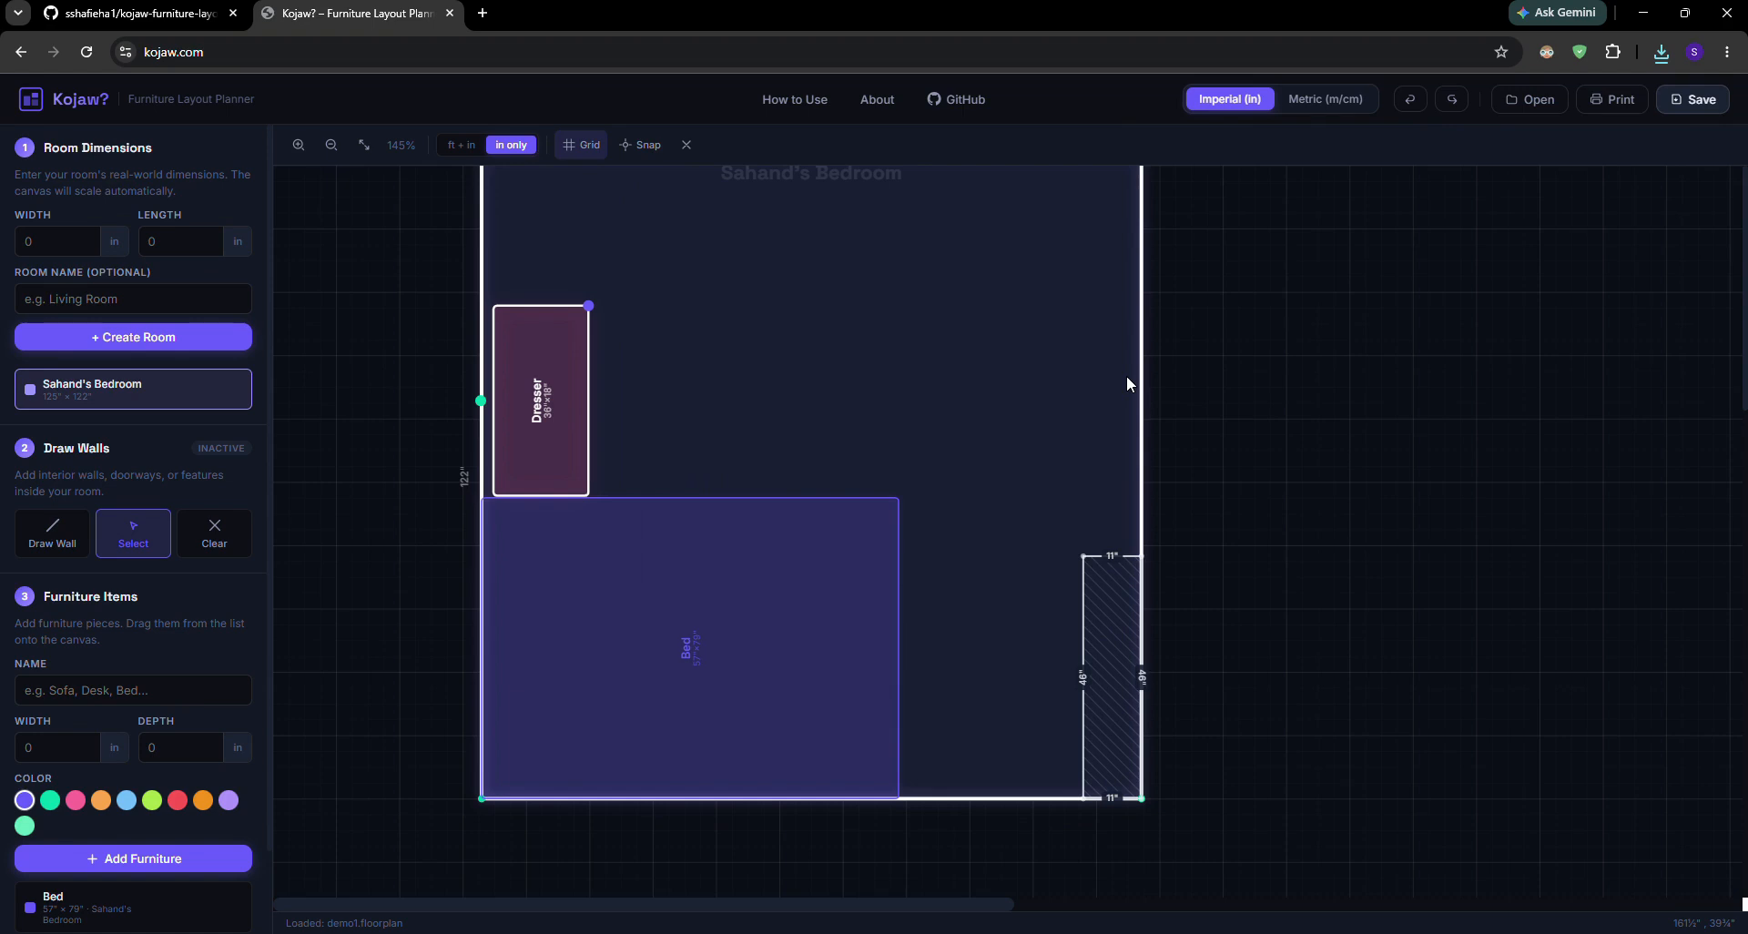
Move the dresser flush against the bedroom's left wall, directly above the bed
drag(562, 409, 550, 410)
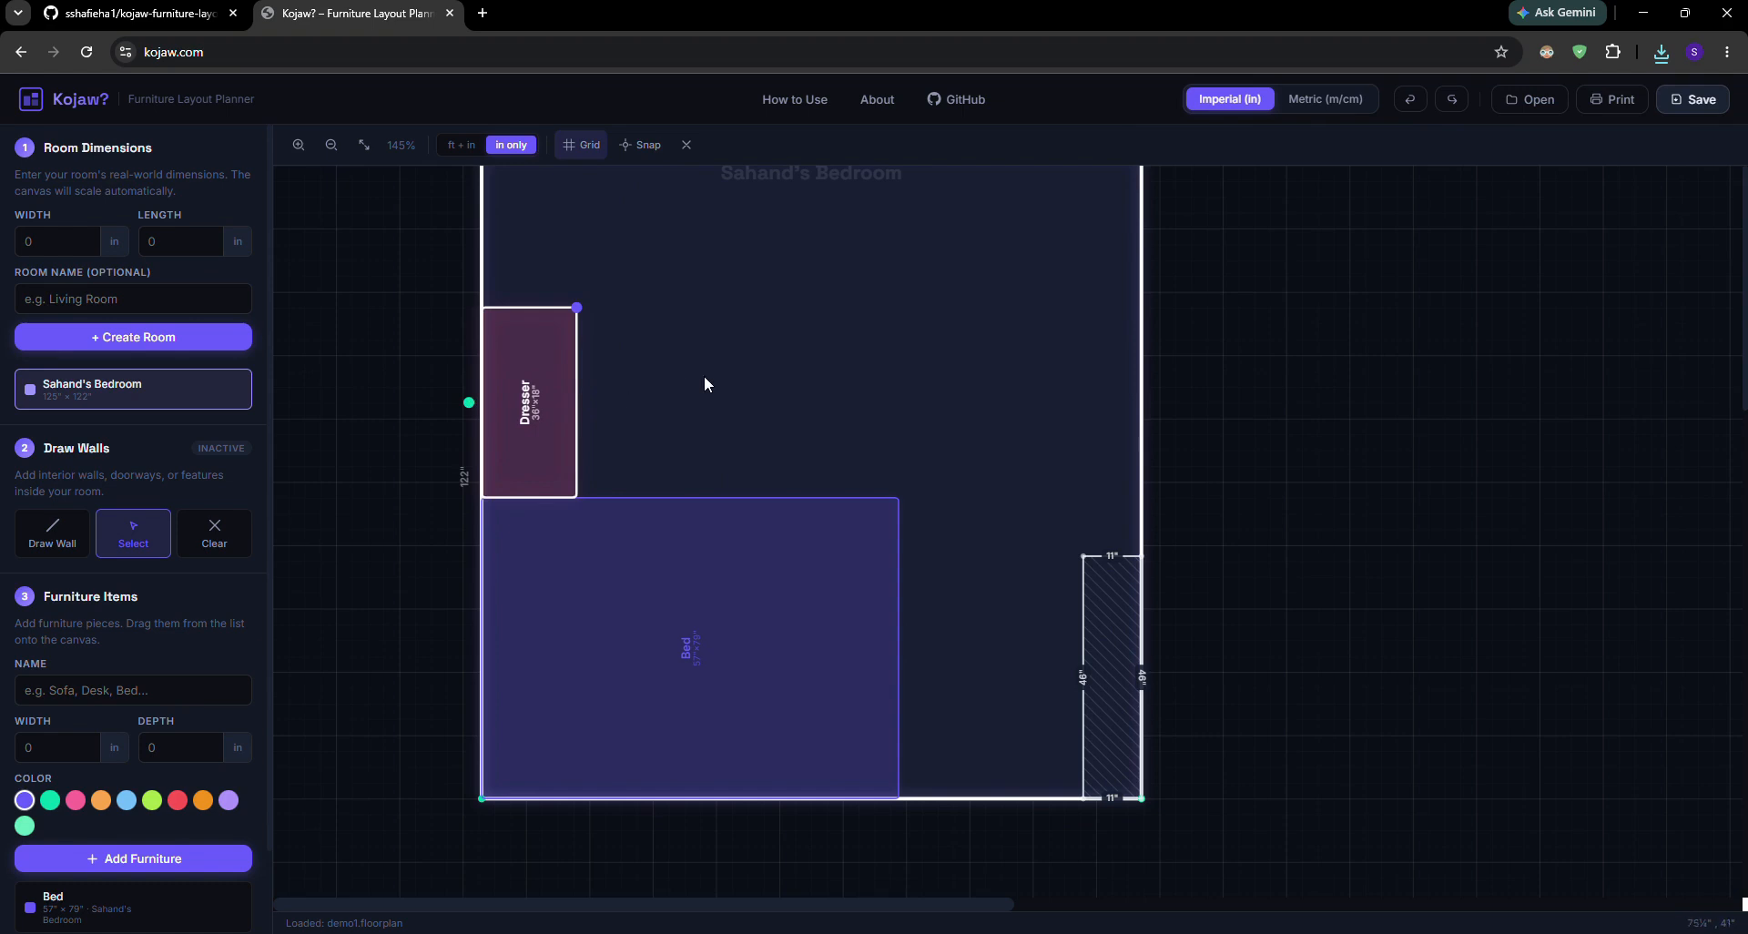